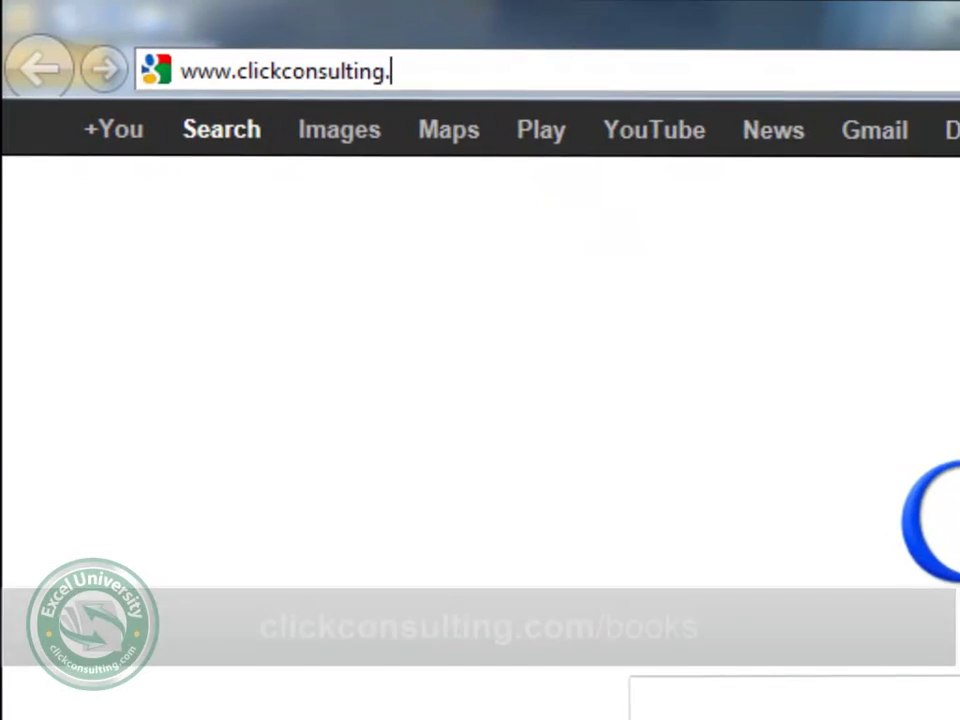
{"action": "type", "text": "com/books"}
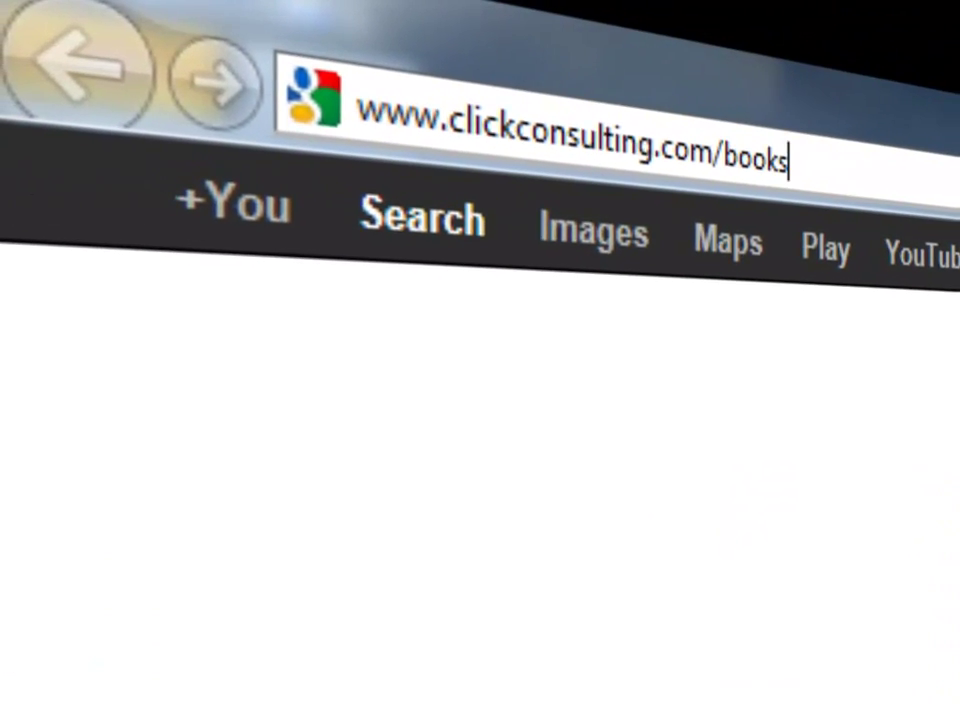
{"action": "key", "text": "Return"}
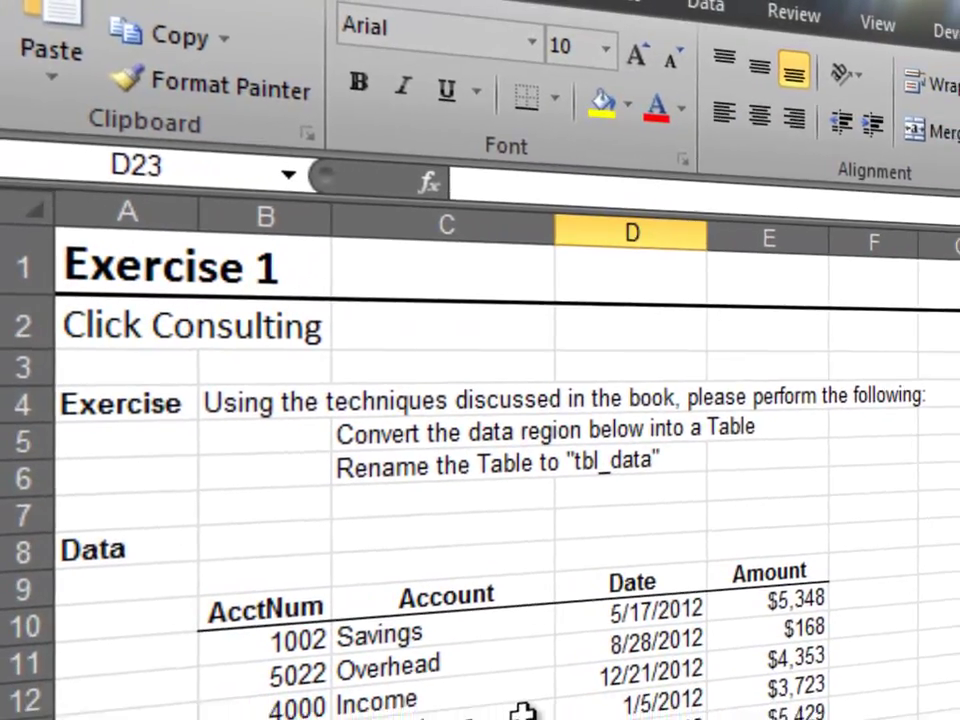
Convert the Exercise 1 account data B10:E17 into a table with headers named tbl_data
{"action": "left_click", "coordinate": [330, 538]}
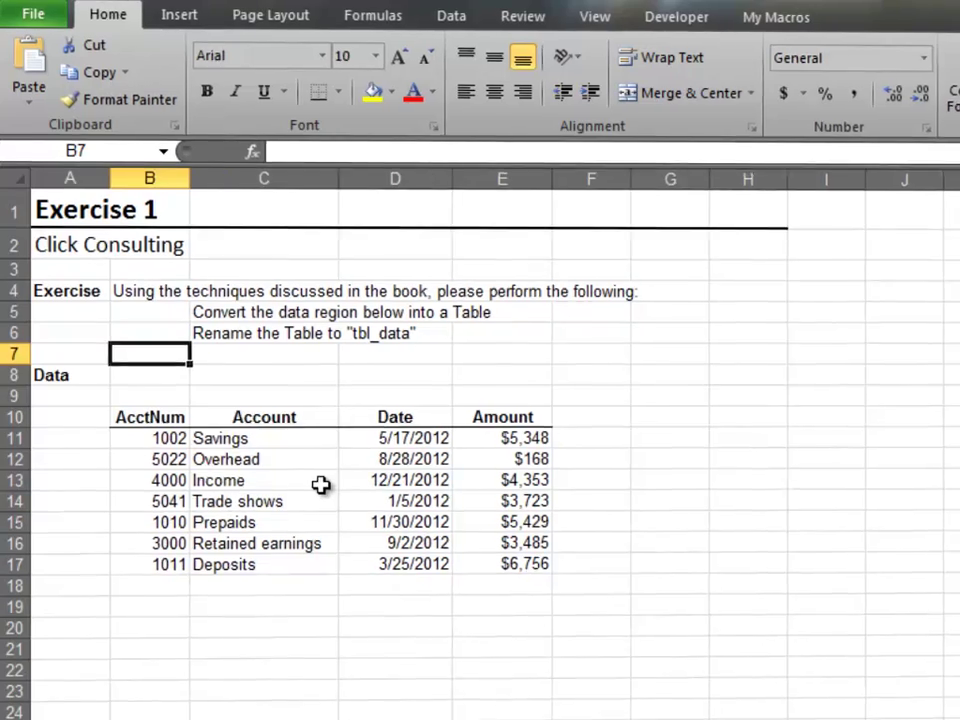
{"action": "left_click", "coordinate": [380, 547]}
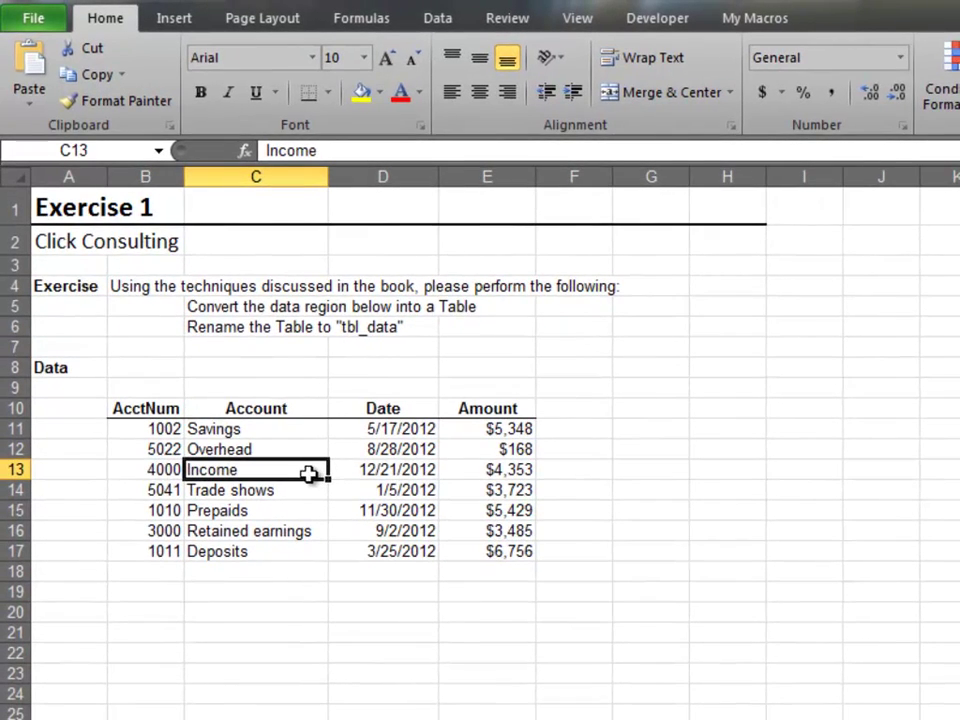
{"action": "left_click", "coordinate": [186, 17]}
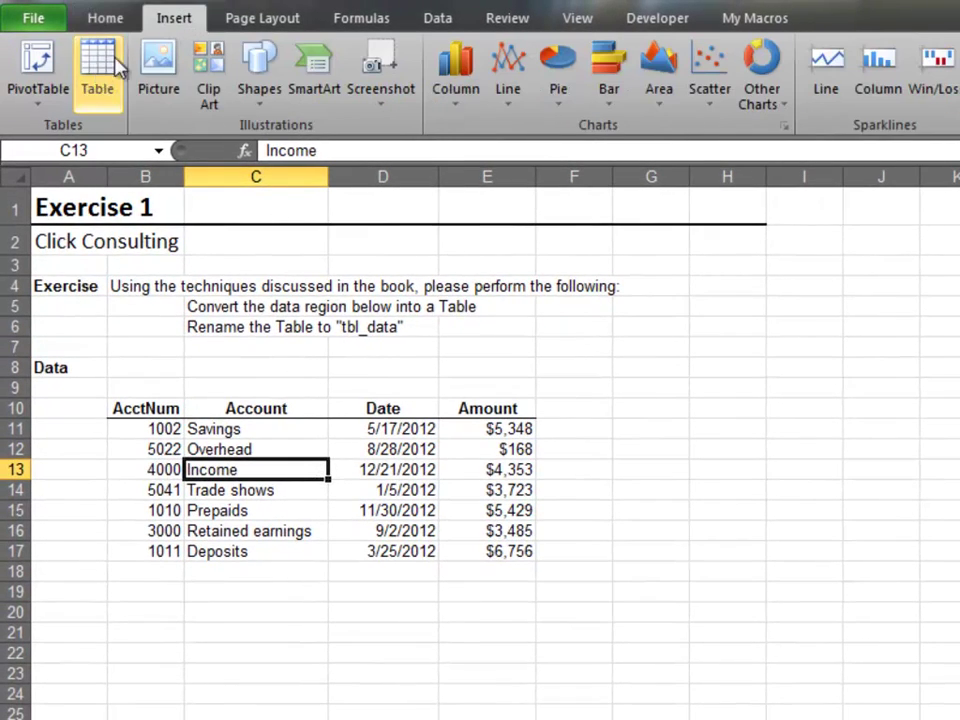
{"action": "left_click", "coordinate": [97, 75]}
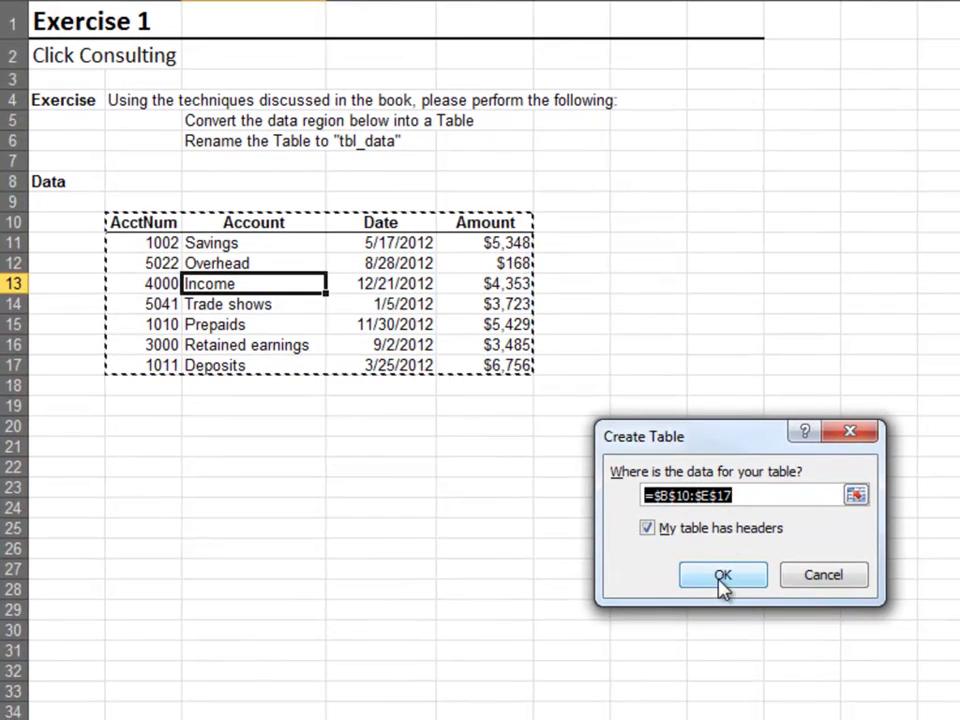
{"action": "left_click", "coordinate": [722, 576]}
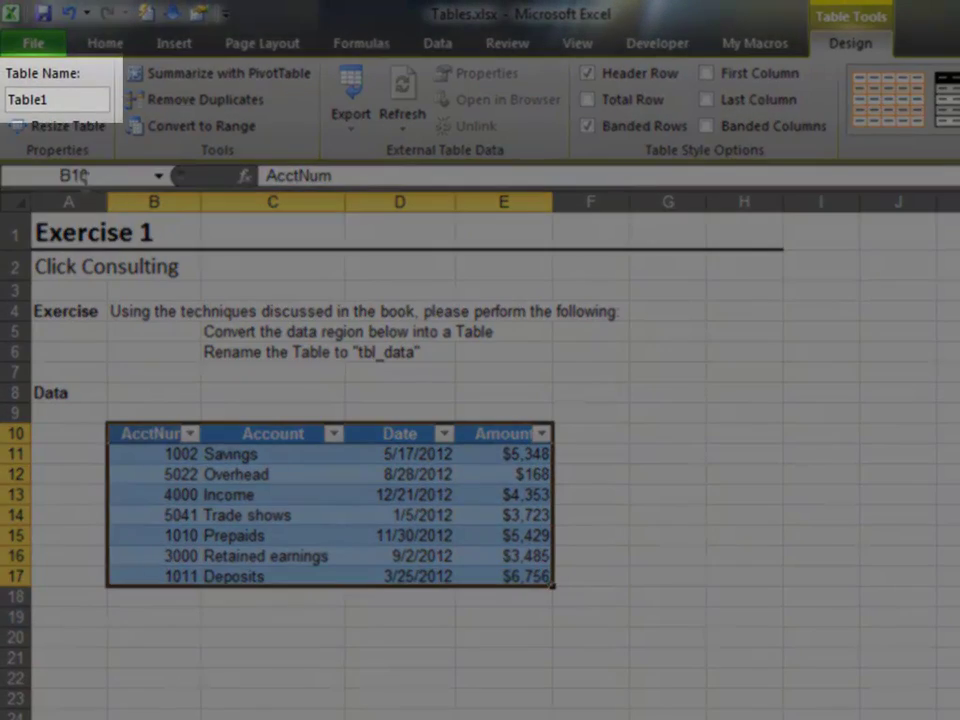
{"action": "left_click", "coordinate": [55, 77]}
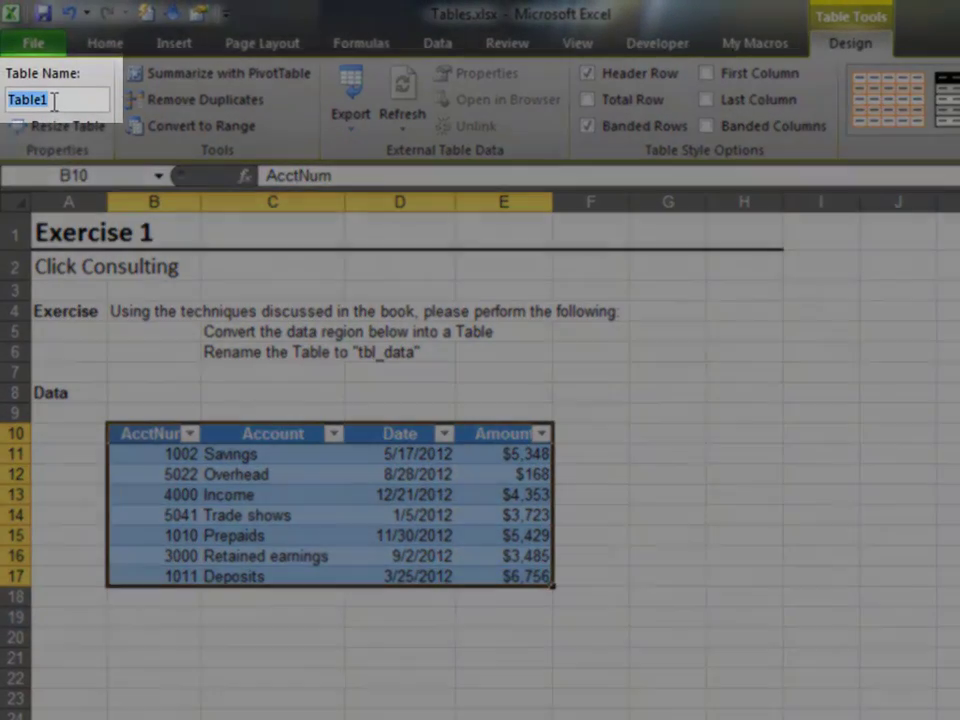
{"action": "type", "text": "tbl_data"}
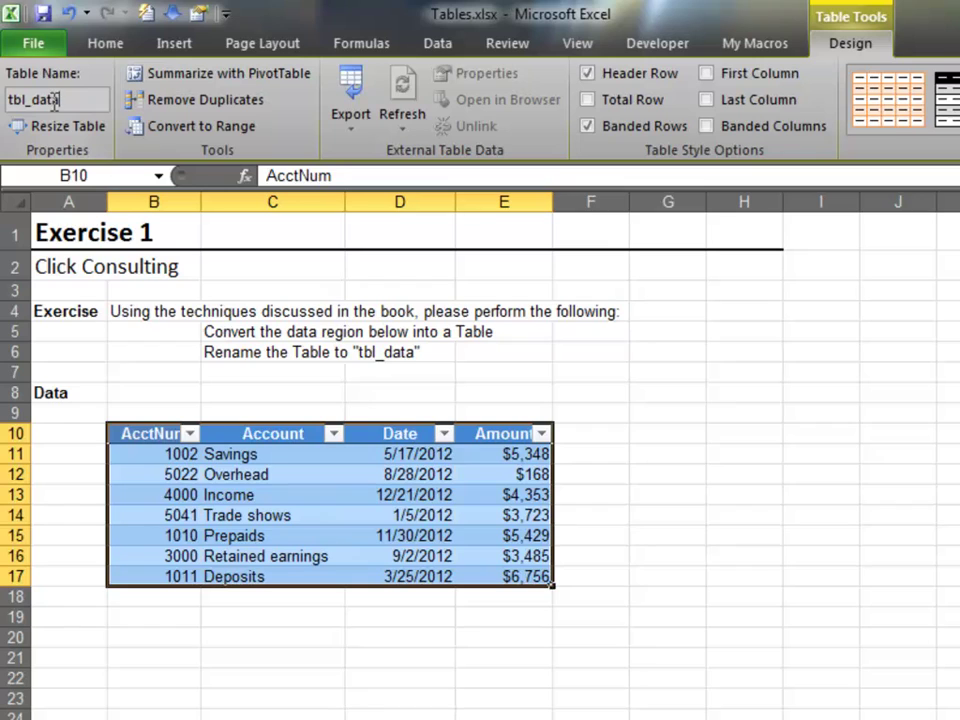
{"action": "left_click", "coordinate": [285, 392]}
{"action": "left_click", "coordinate": [284, 499]}
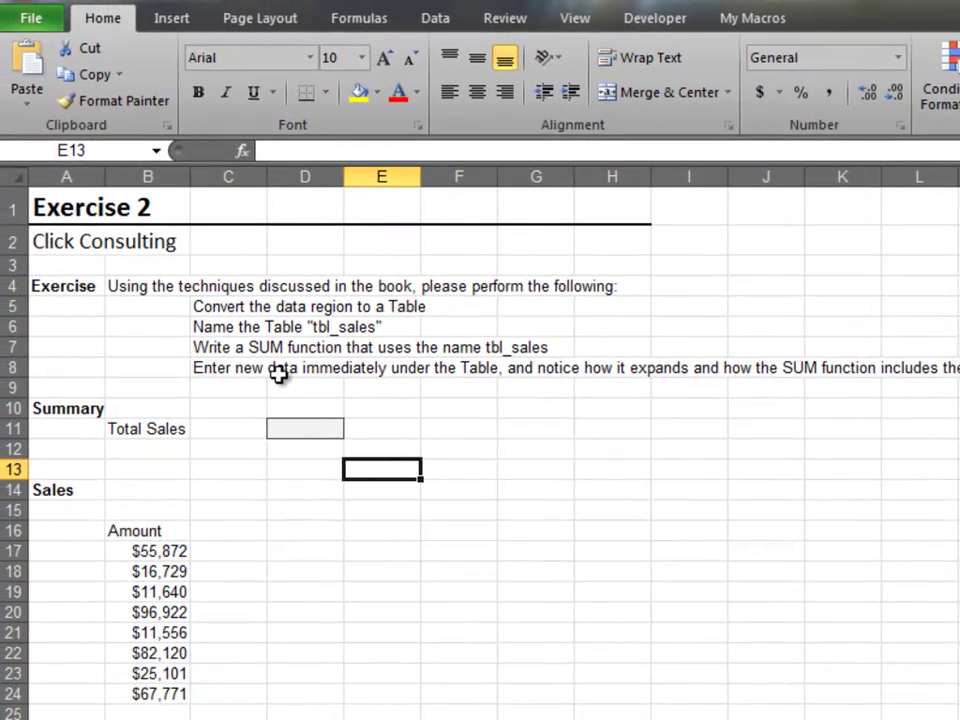
Turn the Exercise 2 Amount list B16:B24 into a table named tbl_sales
{"action": "left_click", "coordinate": [176, 566]}
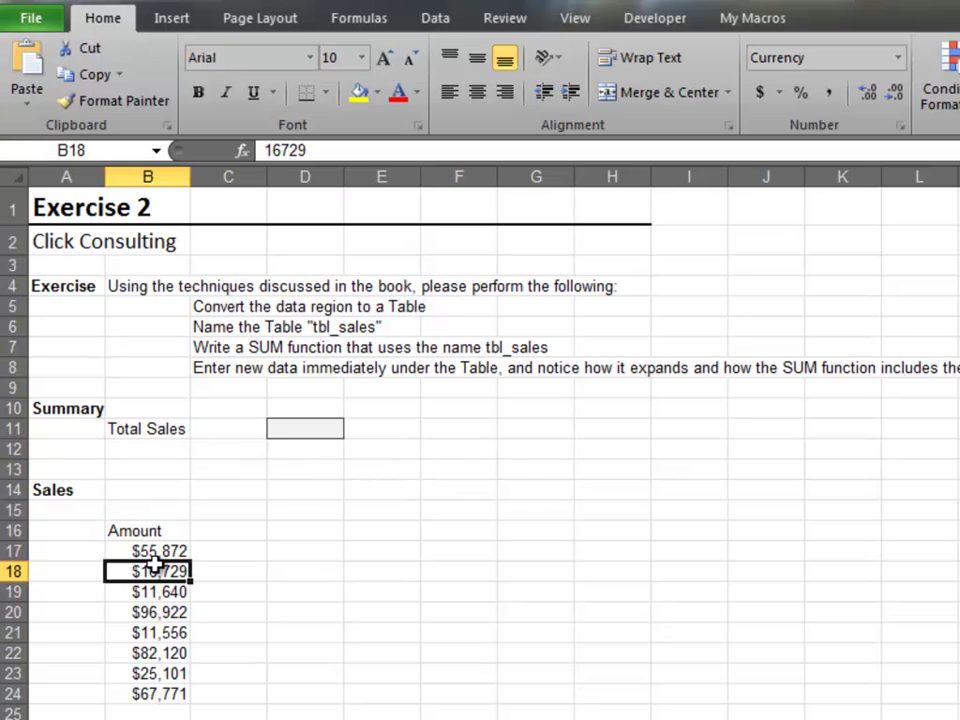
{"action": "left_click", "coordinate": [168, 18]}
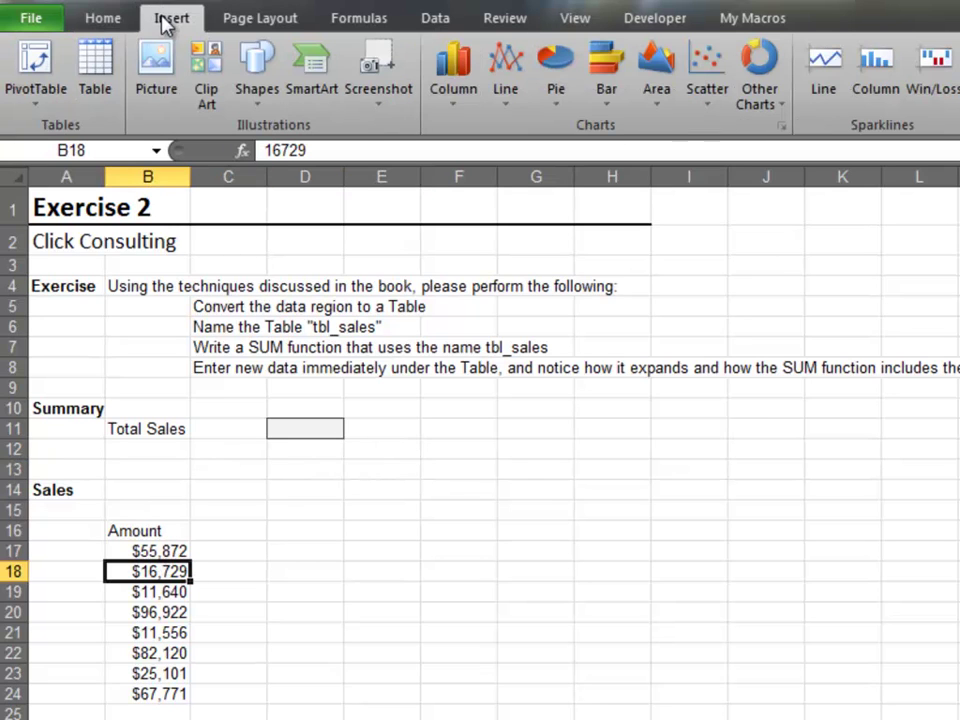
{"action": "left_click", "coordinate": [95, 70]}
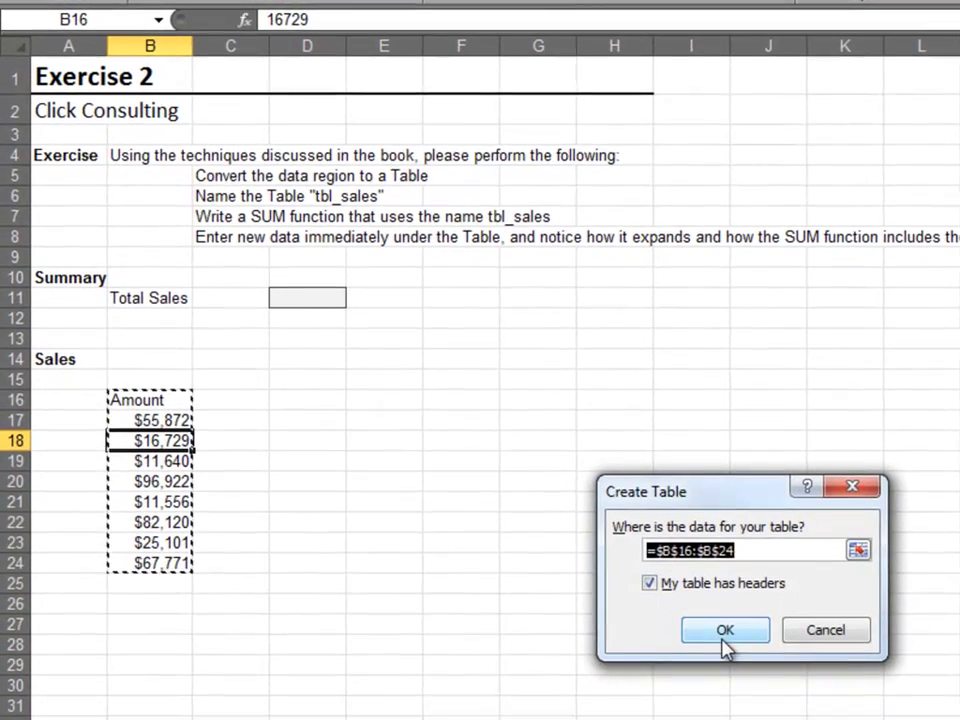
{"action": "left_click", "coordinate": [724, 716]}
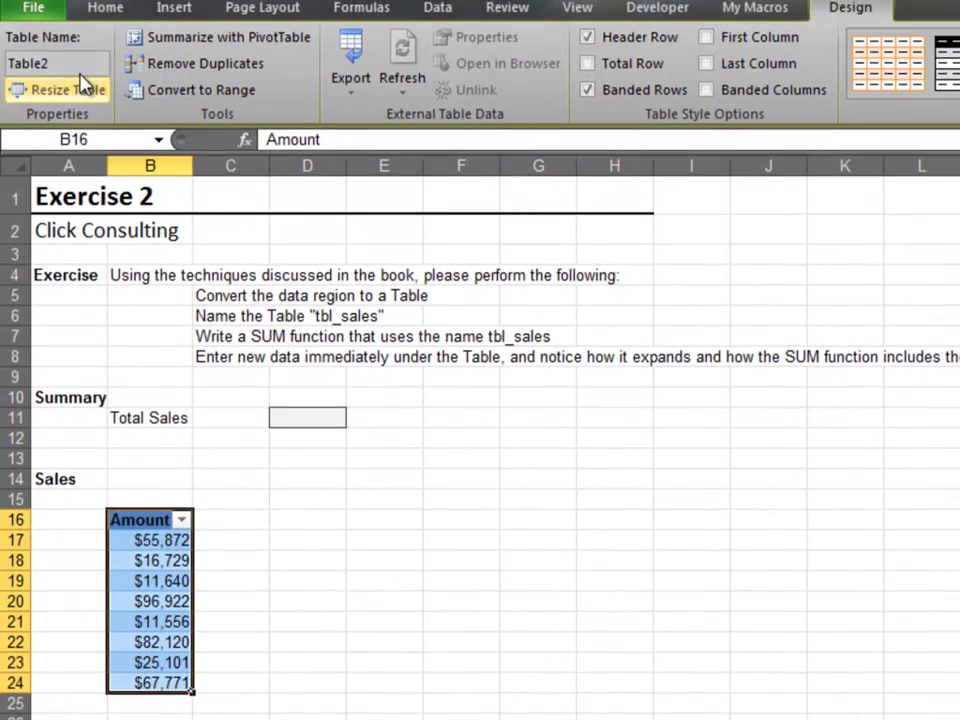
{"action": "left_click", "coordinate": [80, 70]}
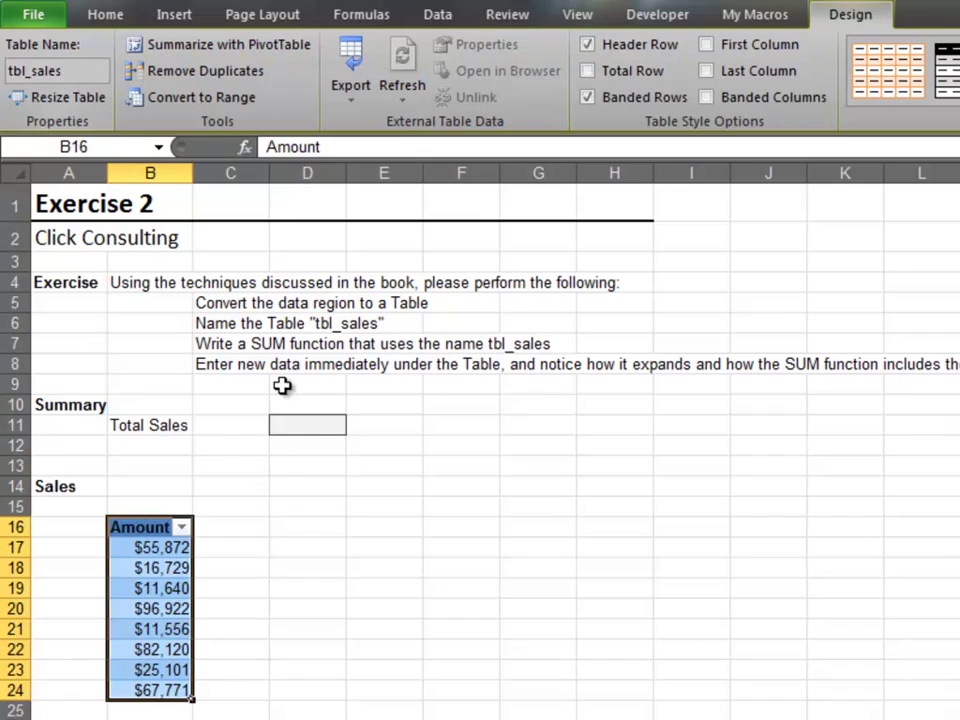
{"action": "left_click", "coordinate": [317, 441]}
{"action": "left_click", "coordinate": [330, 426]}
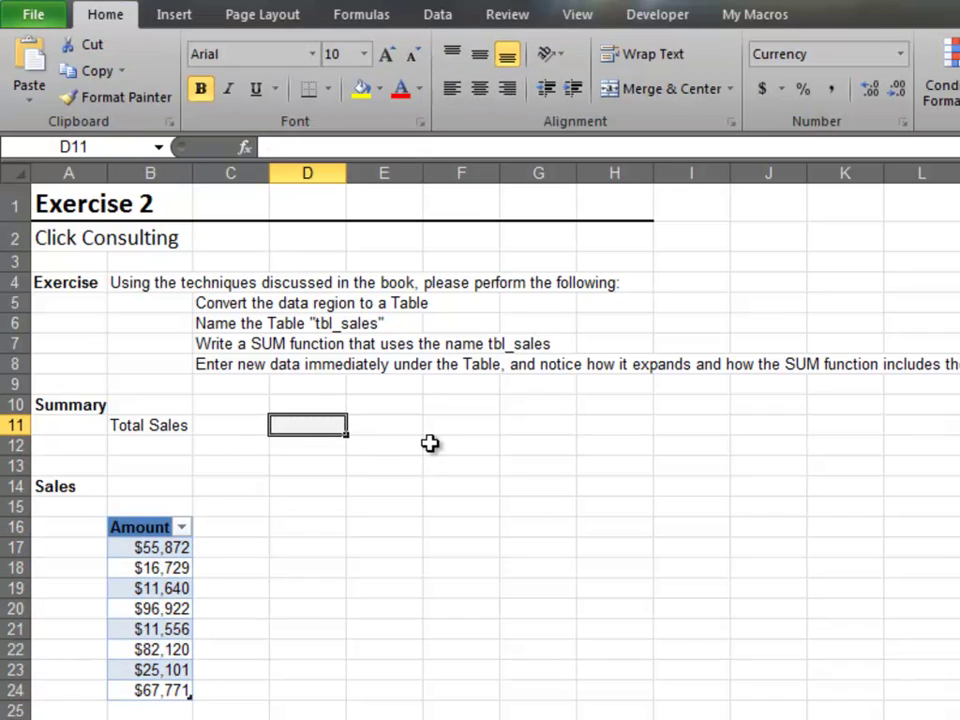
Enter =SUM(tbl_sales) in Total Sales D11 and check its range
{"action": "type", "text": "=sum"}
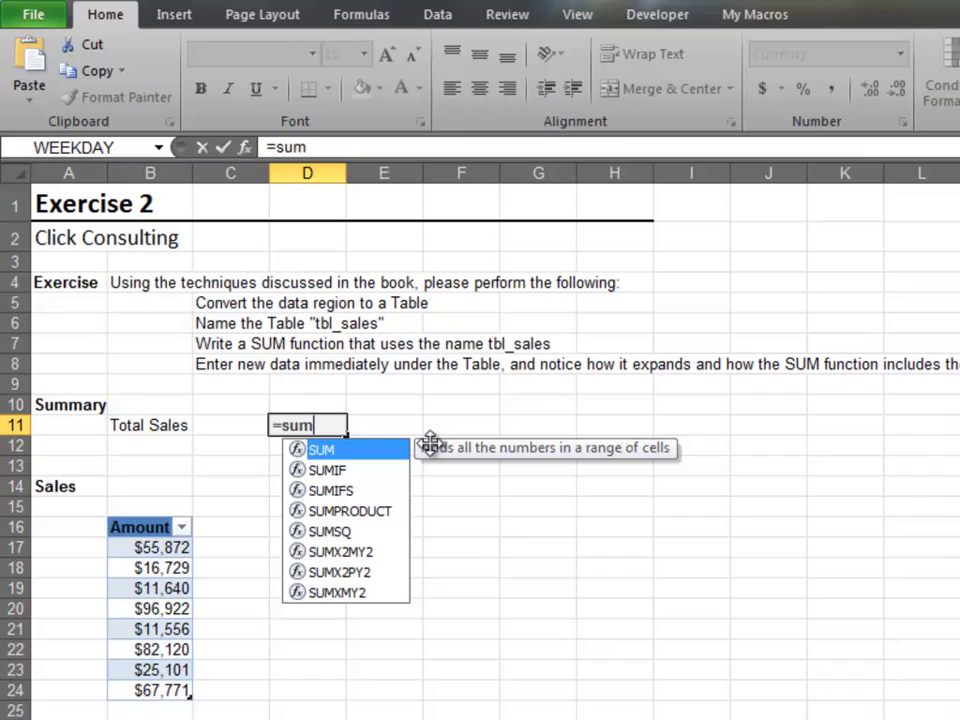
{"action": "type", "text": "("}
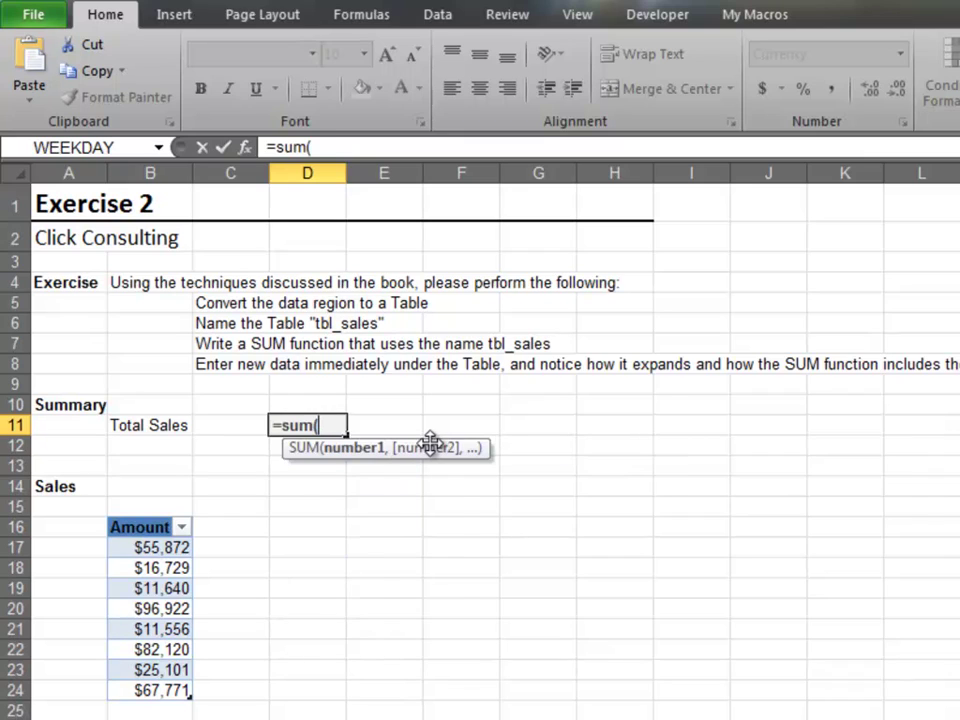
{"action": "type", "text": "tbl"}
{"action": "key", "text": "Down"}
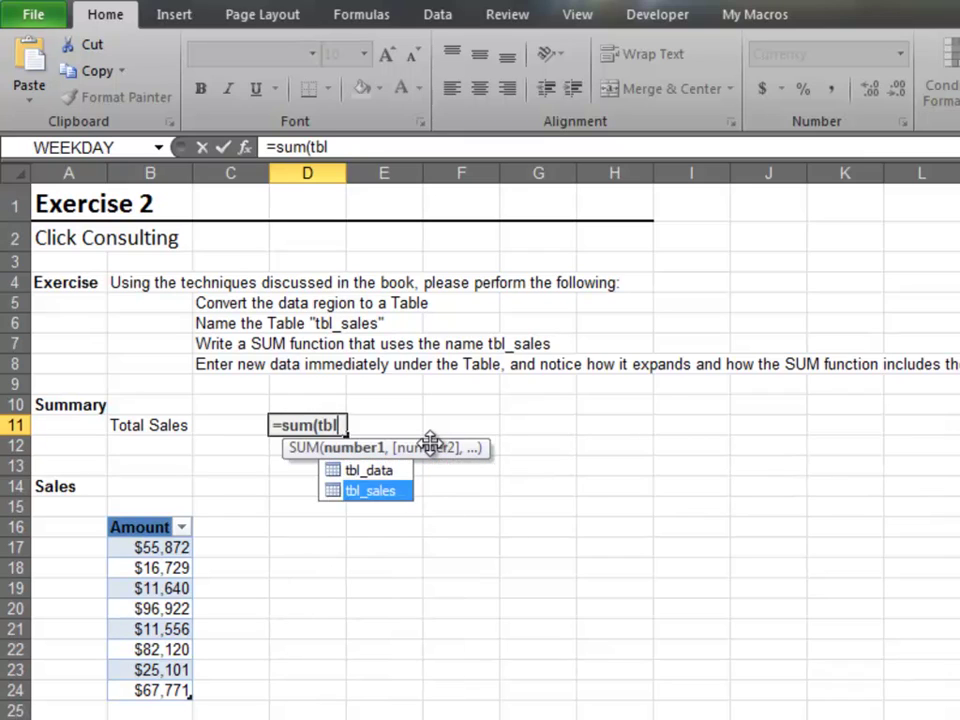
{"action": "key", "text": "Tab"}
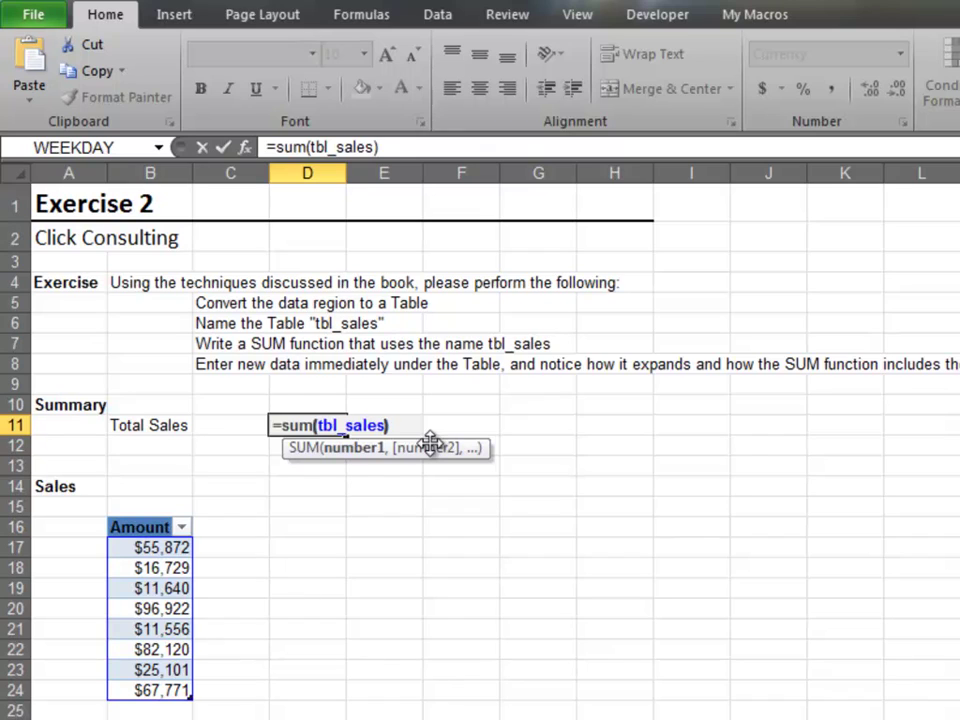
{"action": "key", "text": "Return"}
{"action": "key", "text": "Up"}
{"action": "key", "text": "F2"}
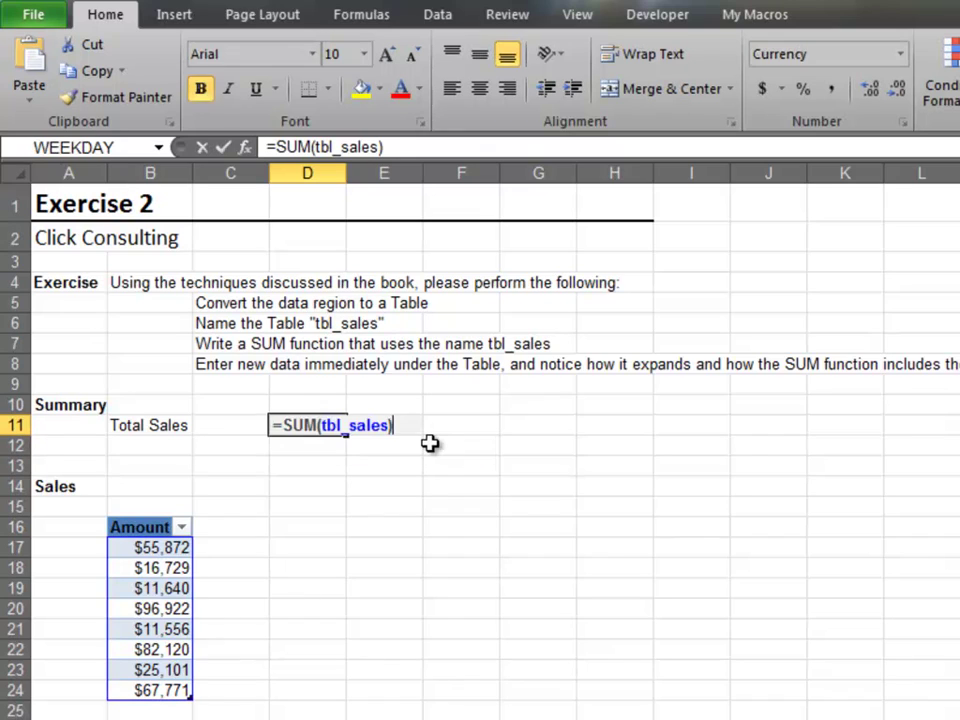
{"action": "key", "text": "Escape"}
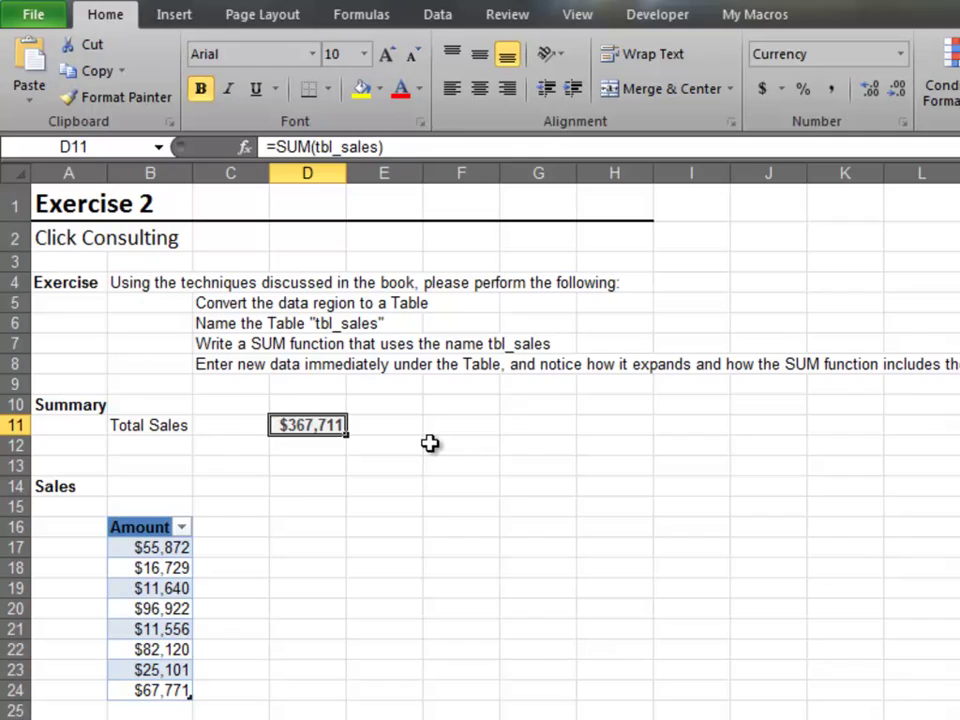
Add five rows of 1 below the Amount table in B25:B29
{"action": "key", "text": "Down"}
{"action": "key", "text": "Down"}
{"action": "key", "text": "Down"}
{"action": "key", "text": "Left"}
{"action": "key", "text": "Left"}
{"action": "key", "text": "Down"}
{"action": "key", "text": "Down"}
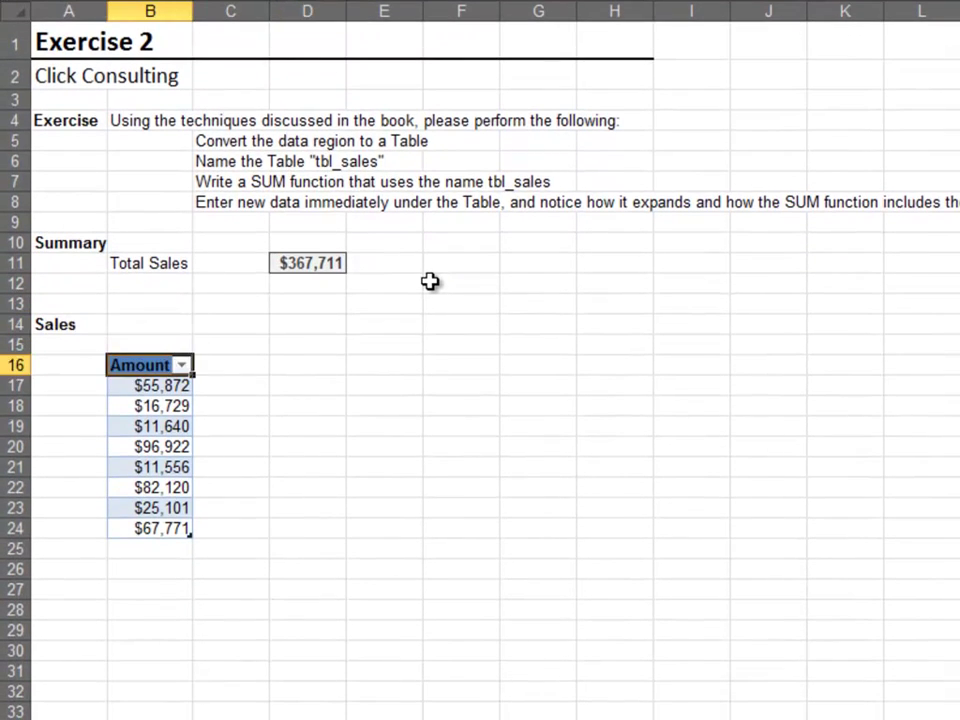
{"action": "key", "text": "ctrl+Down"}
{"action": "key", "text": "Down"}
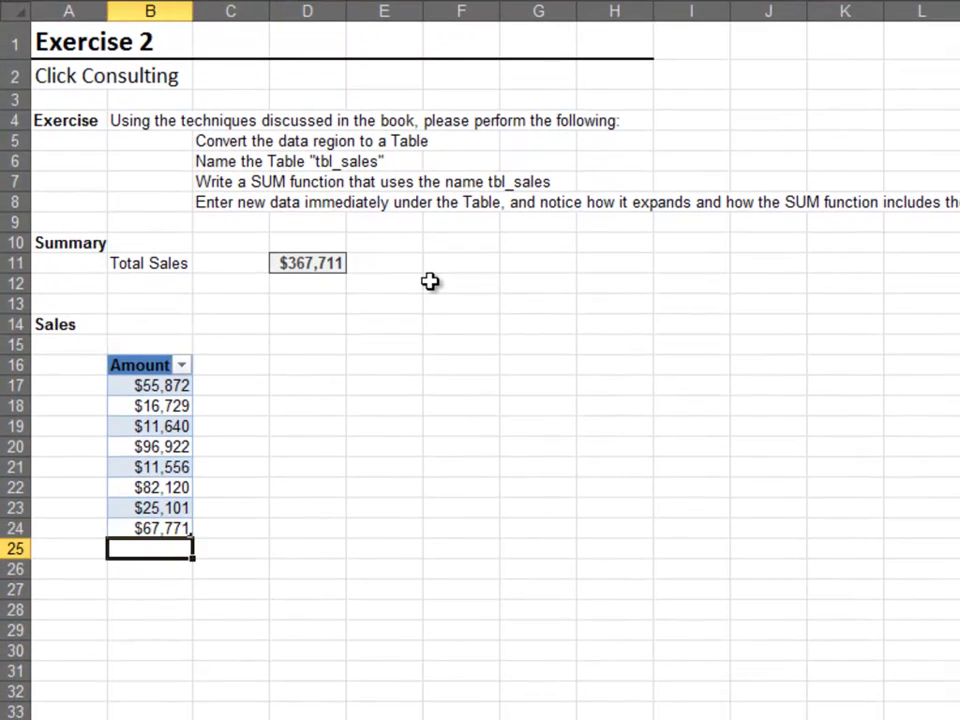
{"action": "type", "text": "1 1 1 1 1"}
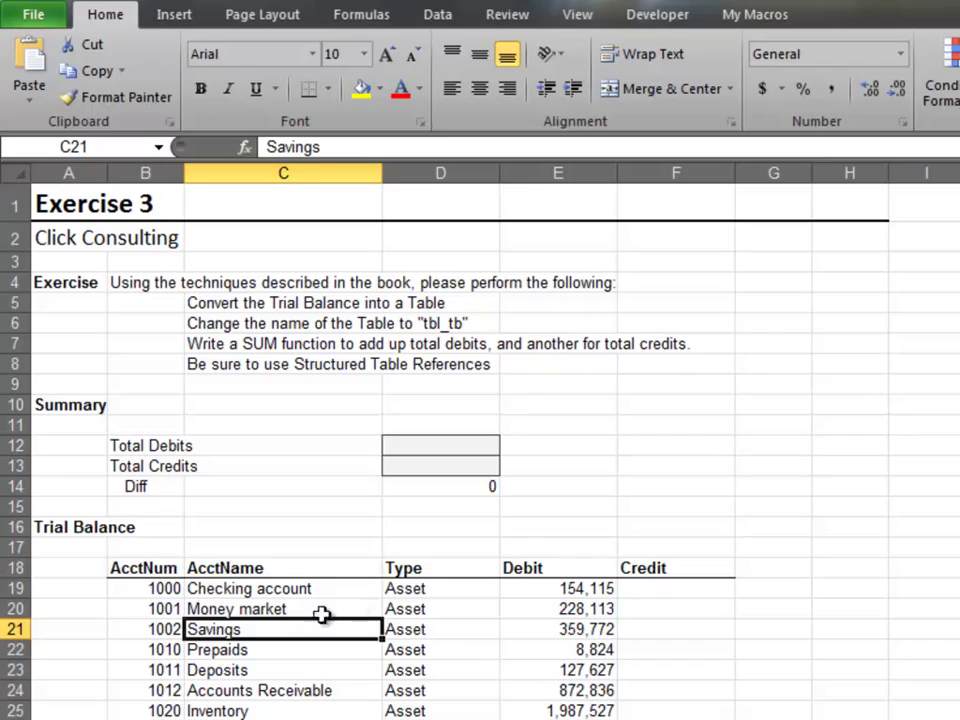
Convert the Exercise 3 trial balance B18:F50 into a table named tbl_tb
{"action": "left_click", "coordinate": [259, 690]}
{"action": "left_click", "coordinate": [188, 16]}
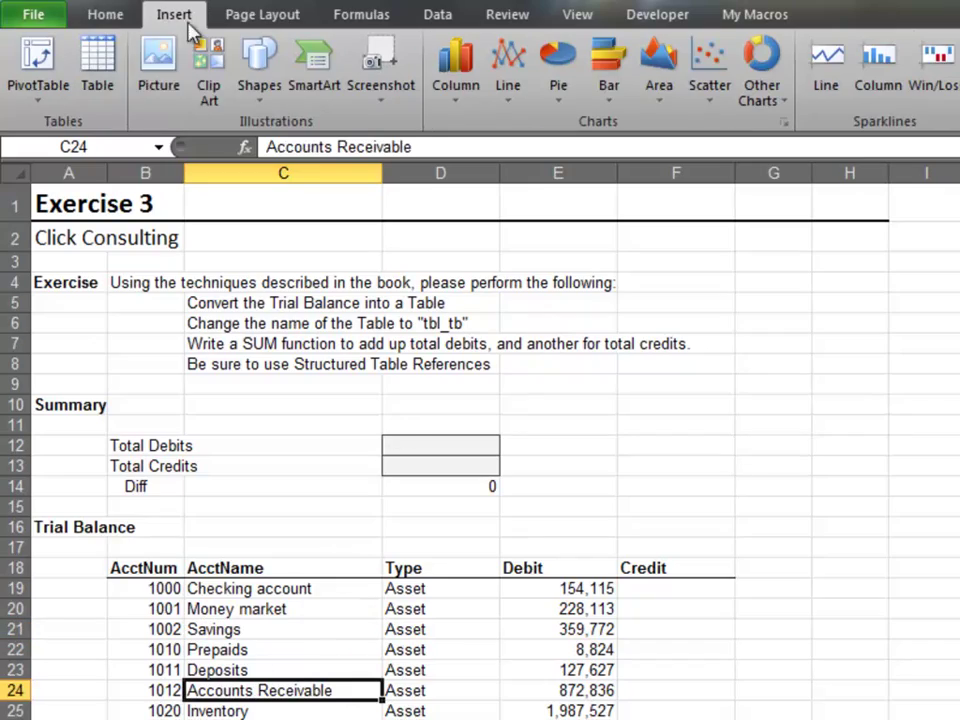
{"action": "left_click", "coordinate": [112, 66]}
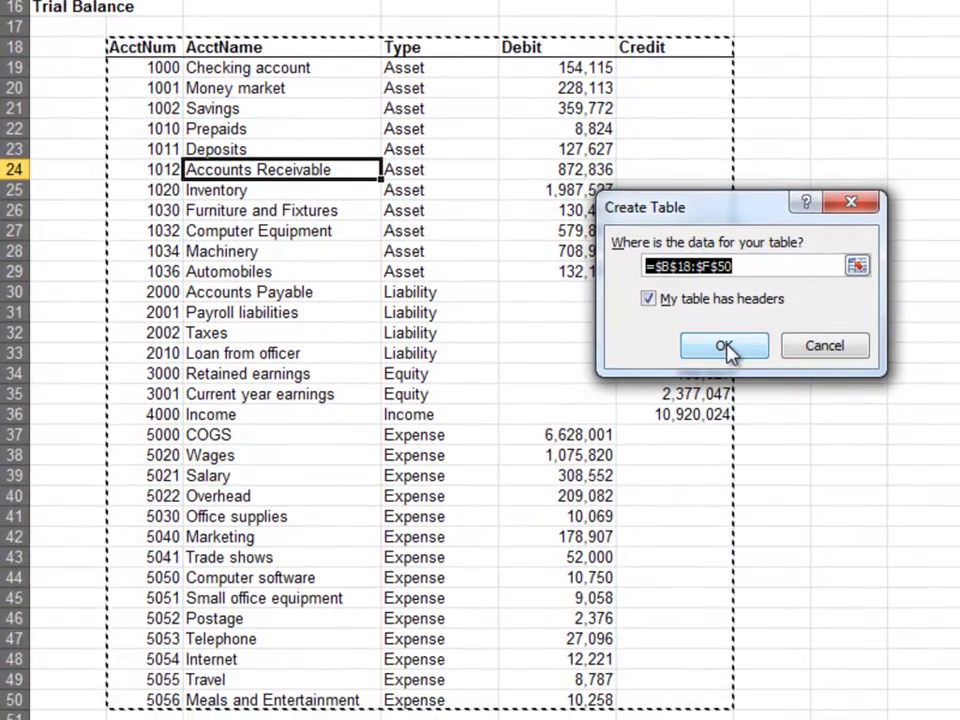
{"action": "left_click", "coordinate": [725, 345]}
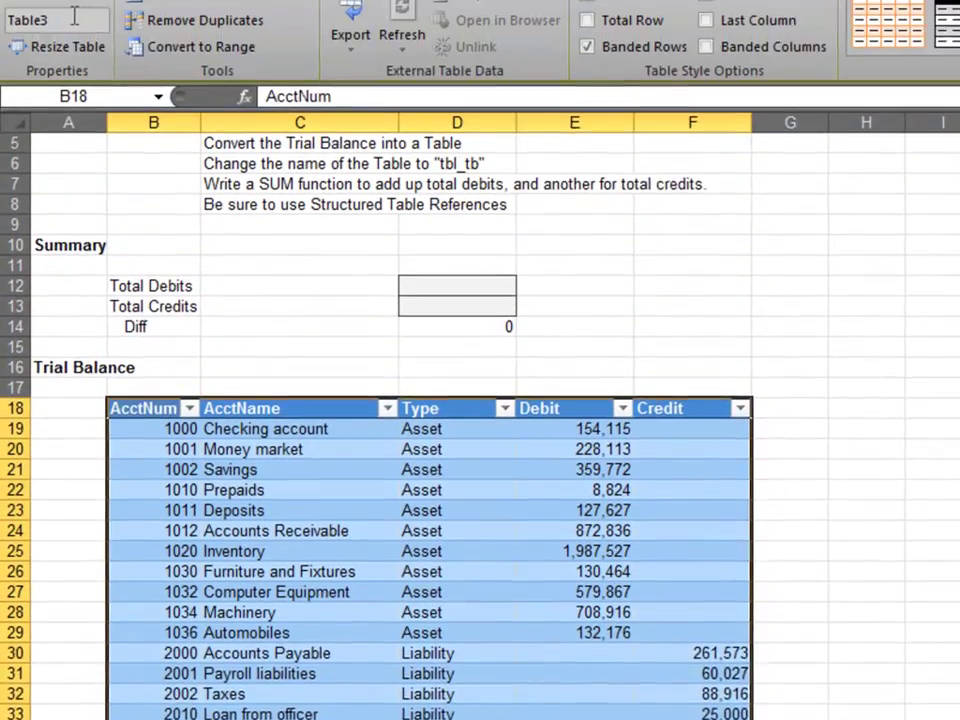
{"action": "left_click", "coordinate": [74, 97]}
{"action": "type", "text": "tbl_tb"}
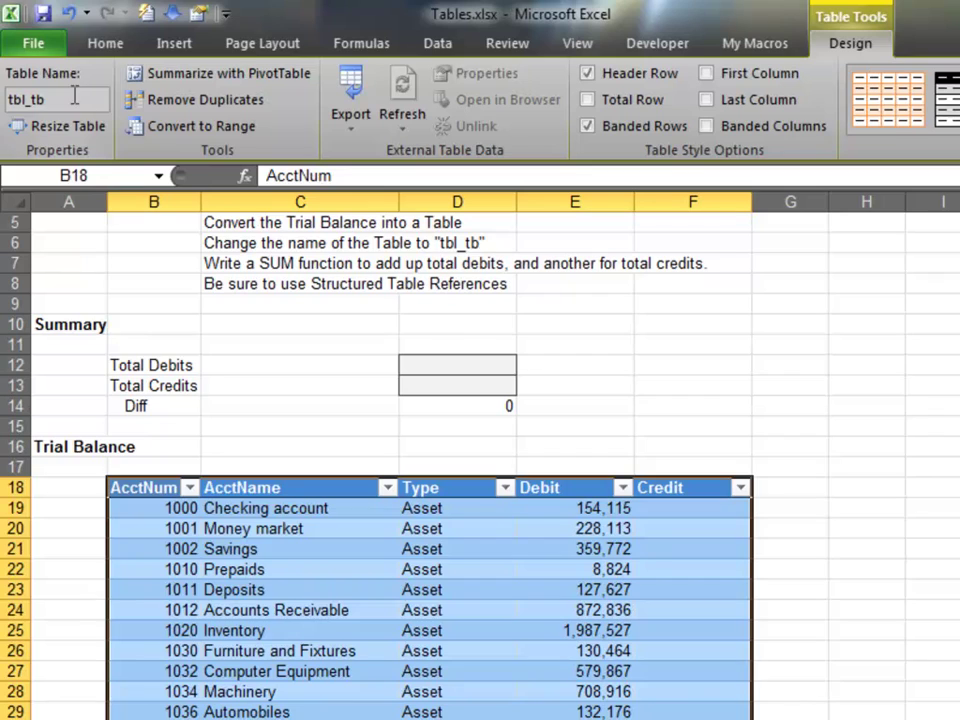
{"action": "left_click", "coordinate": [482, 366]}
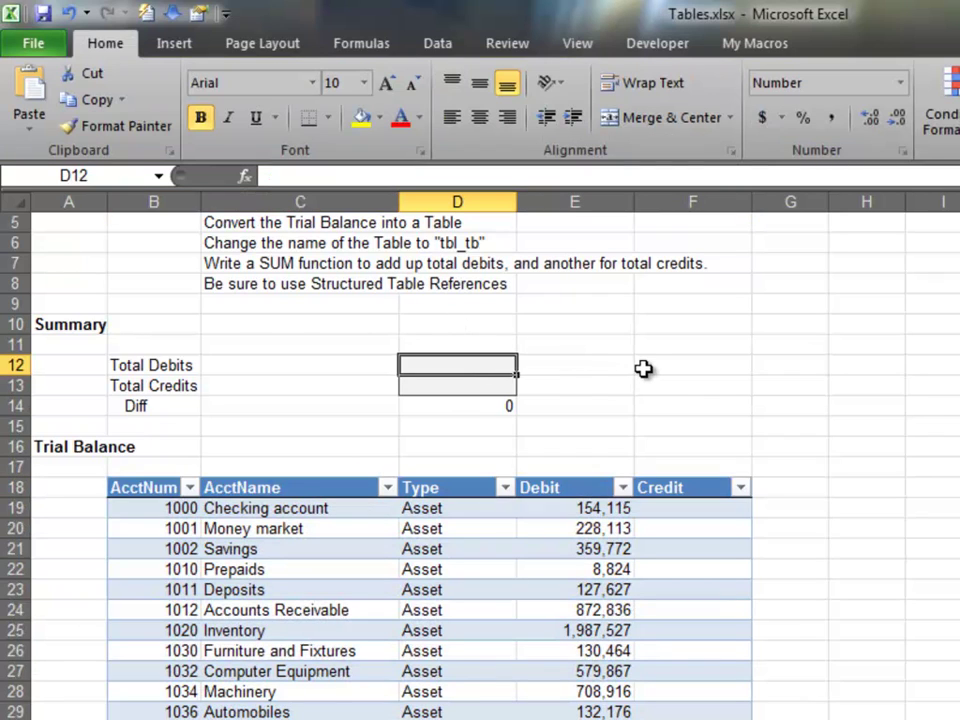
Enter =SUM(tbl_tb[Debit]) as the Total Debits formula in D12
{"action": "type", "text": "="}
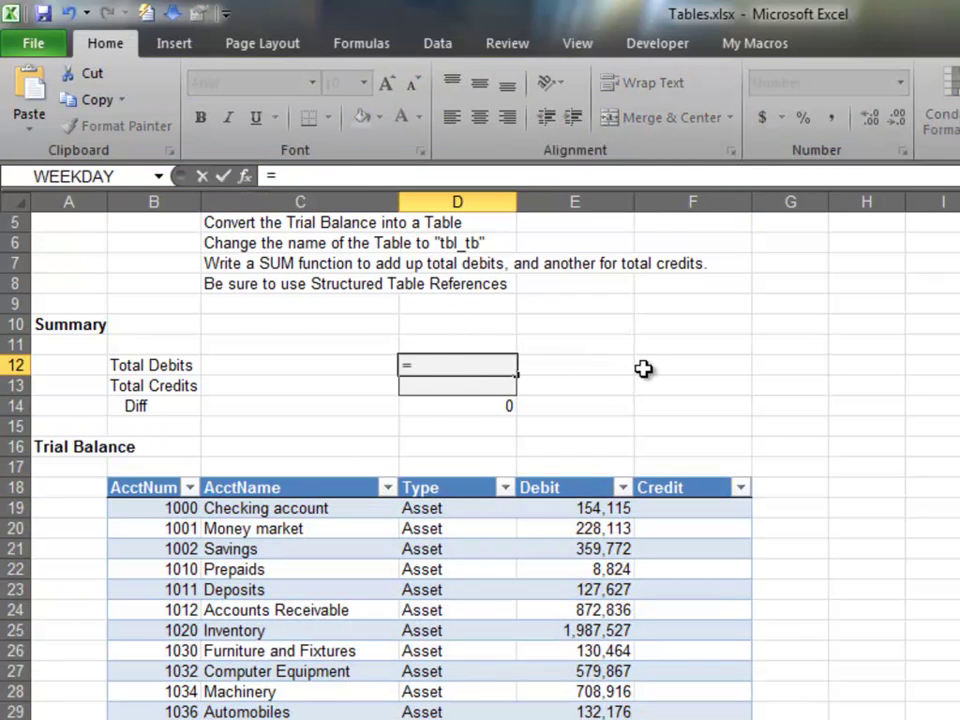
{"action": "type", "text": "sum(tbl"}
{"action": "key", "text": "Down"}
{"action": "key", "text": "Down"}
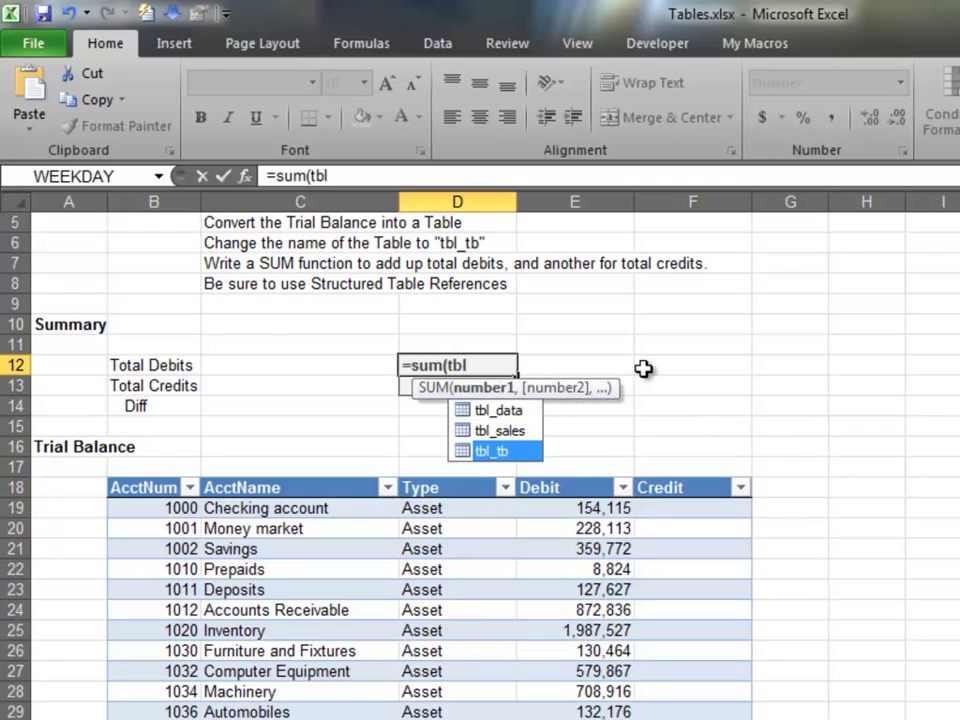
{"action": "key", "text": "Tab"}
{"action": "type", "text": "["}
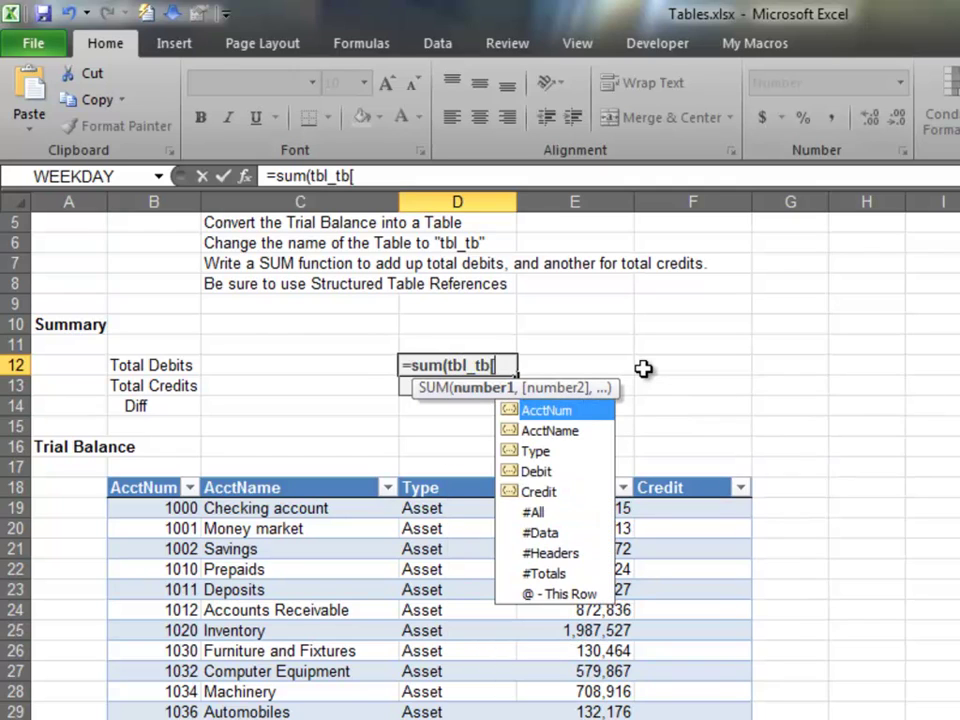
{"action": "key", "text": "Down"}
{"action": "key", "text": "Down"}
{"action": "key", "text": "Down"}
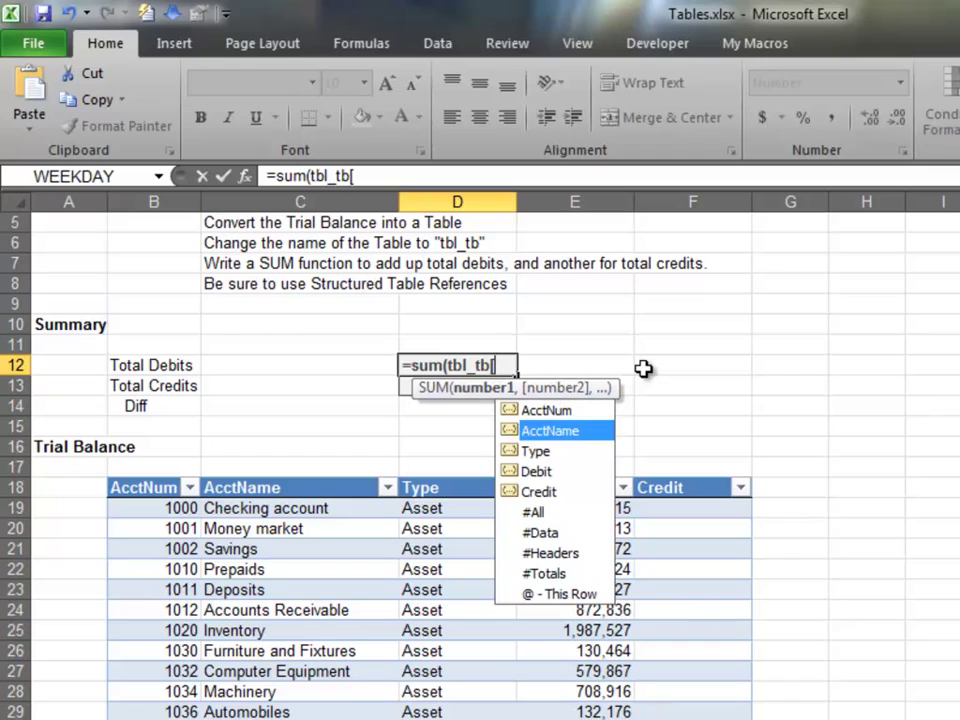
{"action": "key", "text": "Tab"}
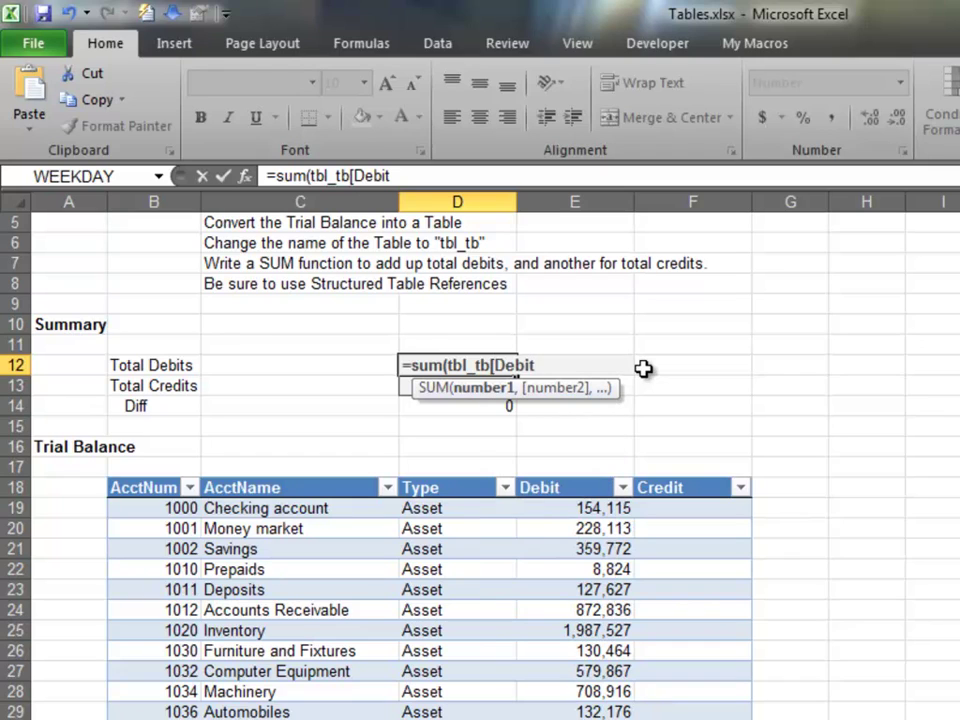
{"action": "type", "text": "]"}
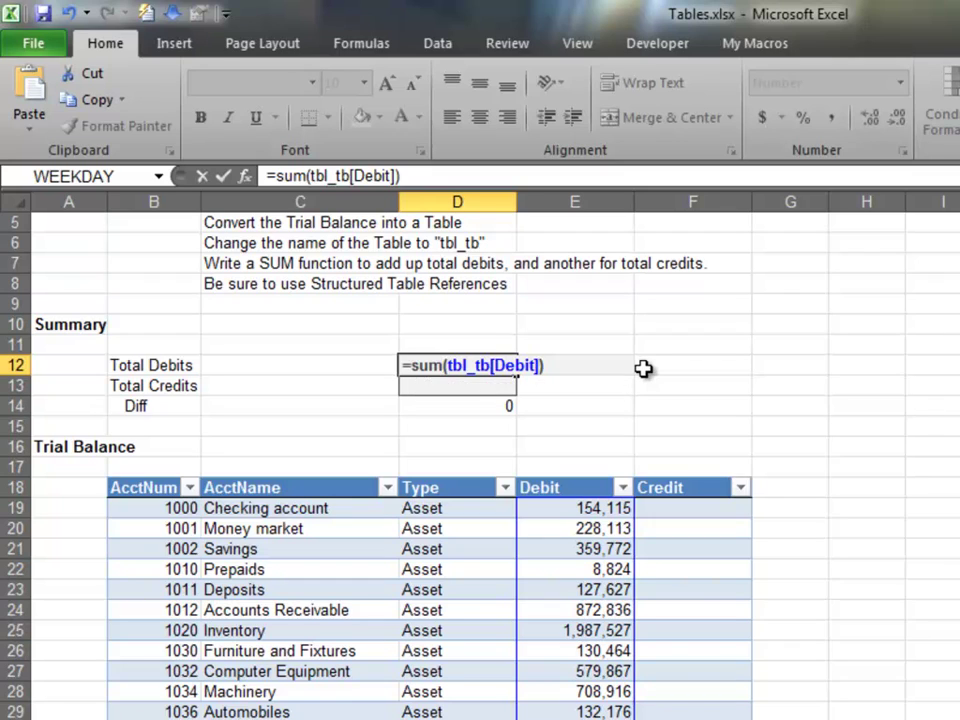
{"action": "key", "text": "Return"}
Enter =SUM(tbl_tb[Credit]) as the Total Credits formula in D13
{"action": "type", "text": "="}
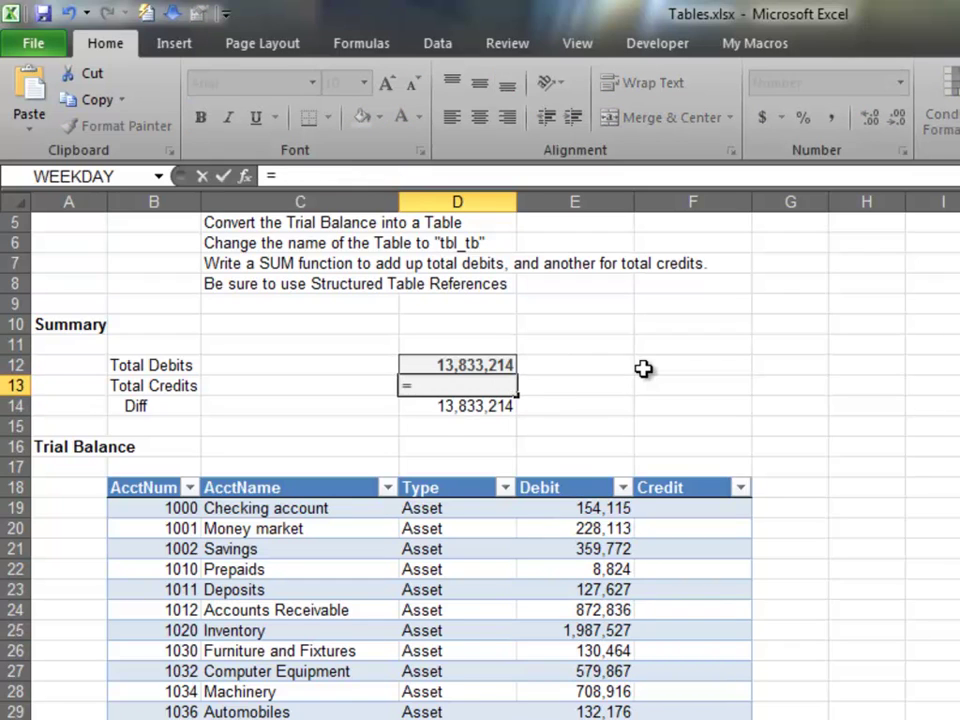
{"action": "type", "text": "sum(tbl"}
{"action": "key", "text": "Down"}
{"action": "key", "text": "Down"}
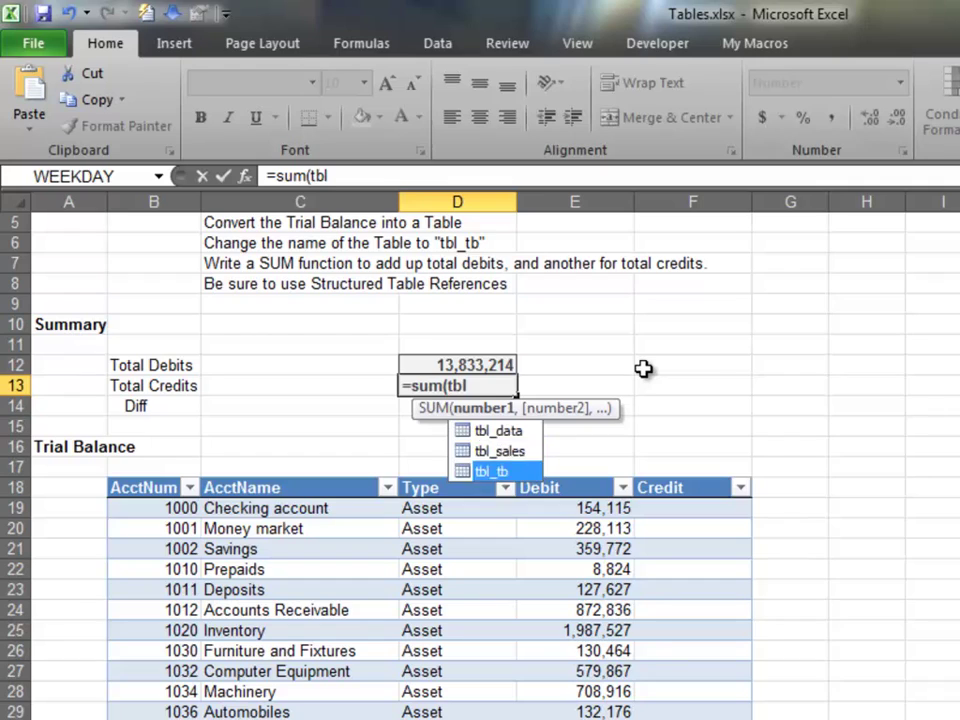
{"action": "key", "text": "Tab"}
{"action": "type", "text": "["}
{"action": "key", "text": "Down"}
{"action": "key", "text": "Down"}
{"action": "key", "text": "Down"}
{"action": "key", "text": "Down"}
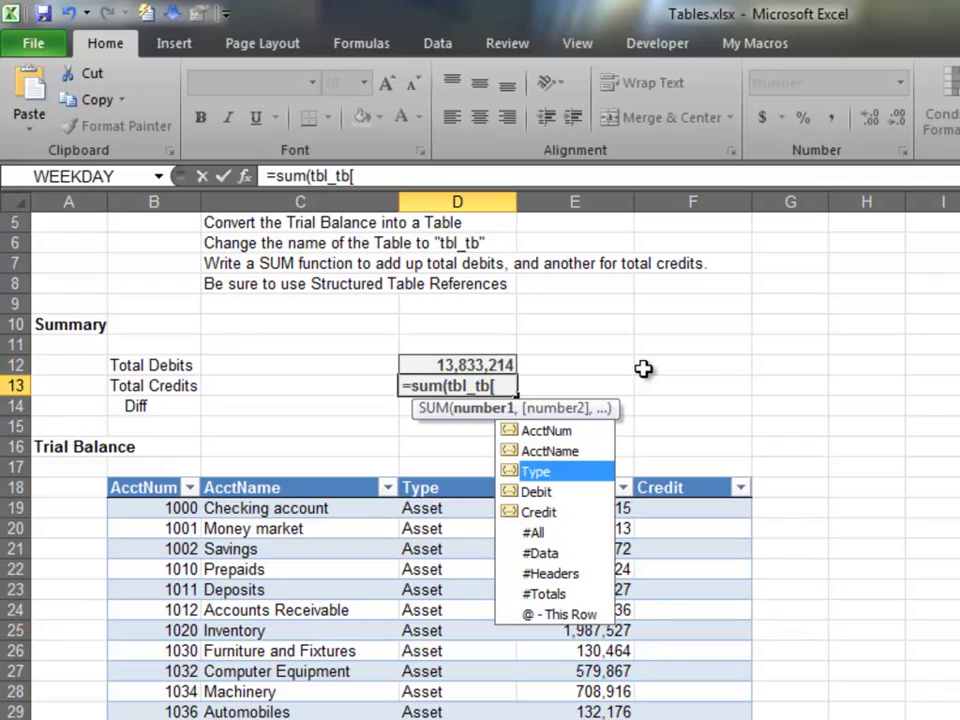
{"action": "key", "text": "Tab"}
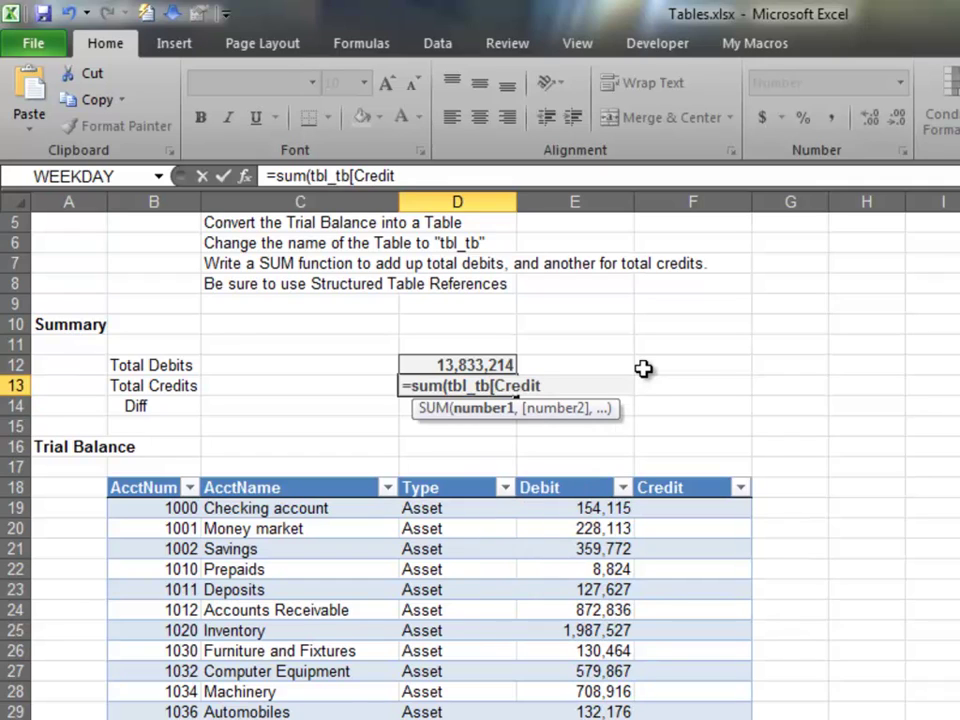
{"action": "type", "text": "]"}
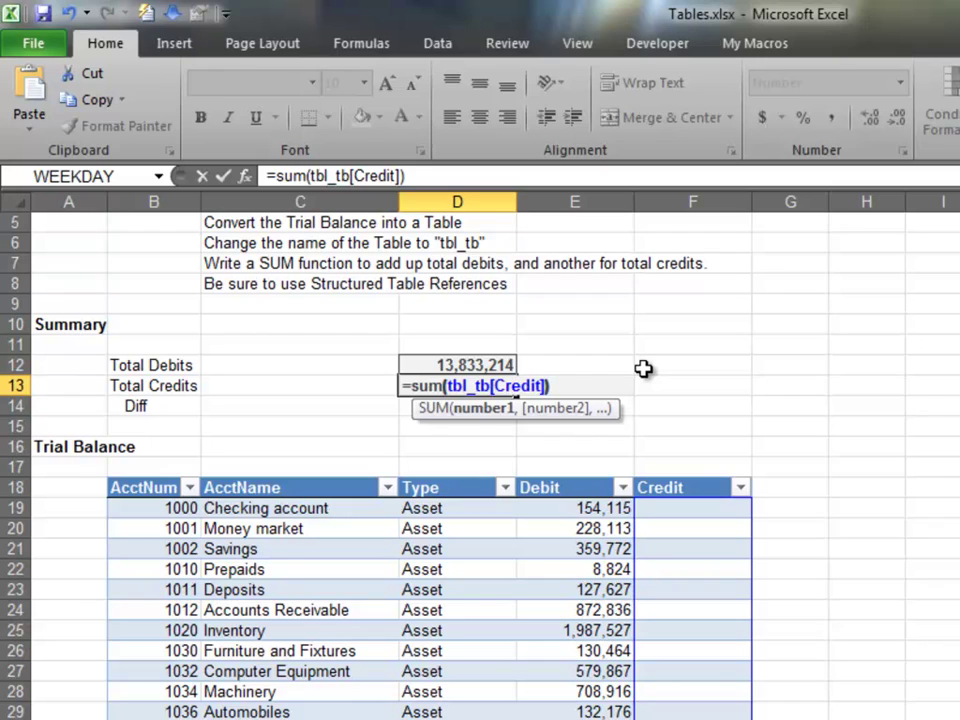
{"action": "key", "text": "Return"}
{"action": "key", "text": "Down"}
{"action": "key", "text": "Right"}
{"action": "key", "text": "Right"}
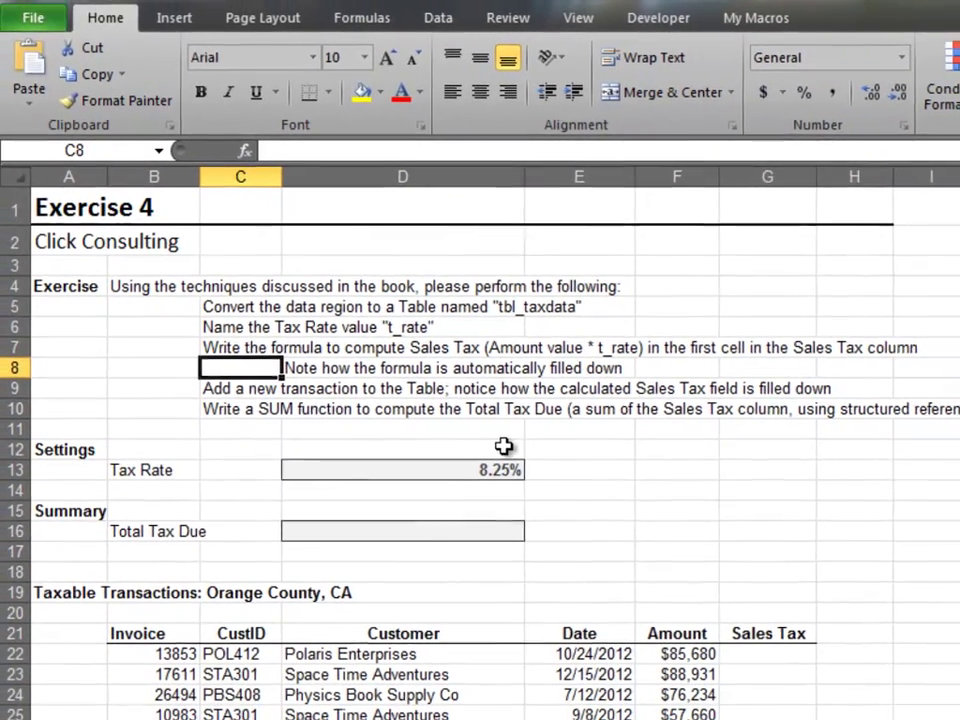
Convert the taxable transactions B21:G34 into a table named tbl_taxdata
{"action": "left_click", "coordinate": [360, 693]}
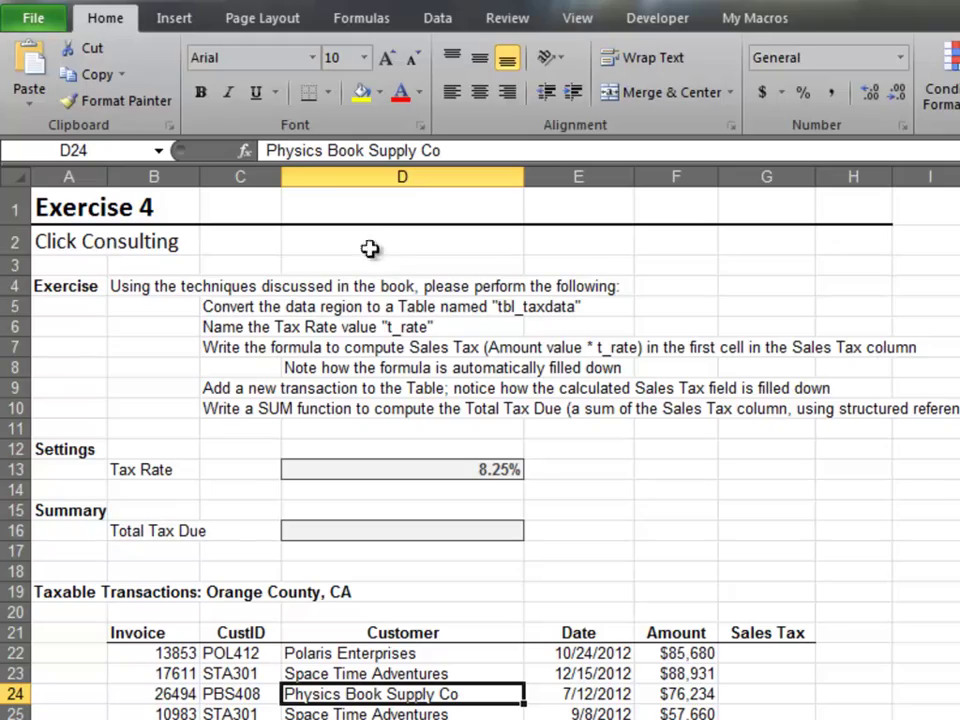
{"action": "left_click", "coordinate": [176, 18]}
{"action": "left_click", "coordinate": [100, 60]}
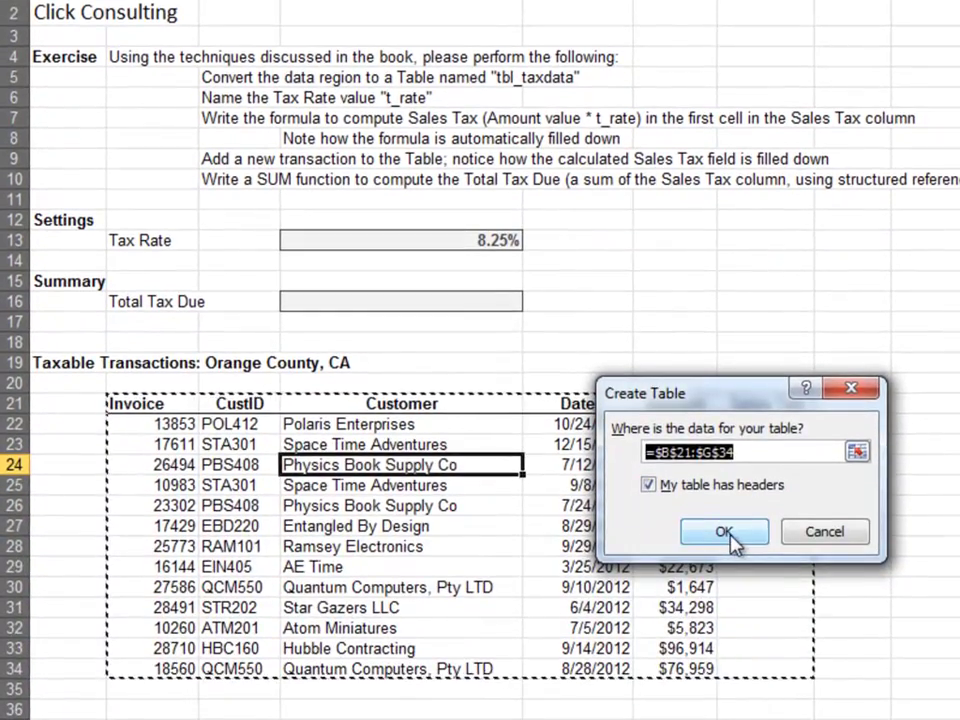
{"action": "left_click", "coordinate": [724, 674]}
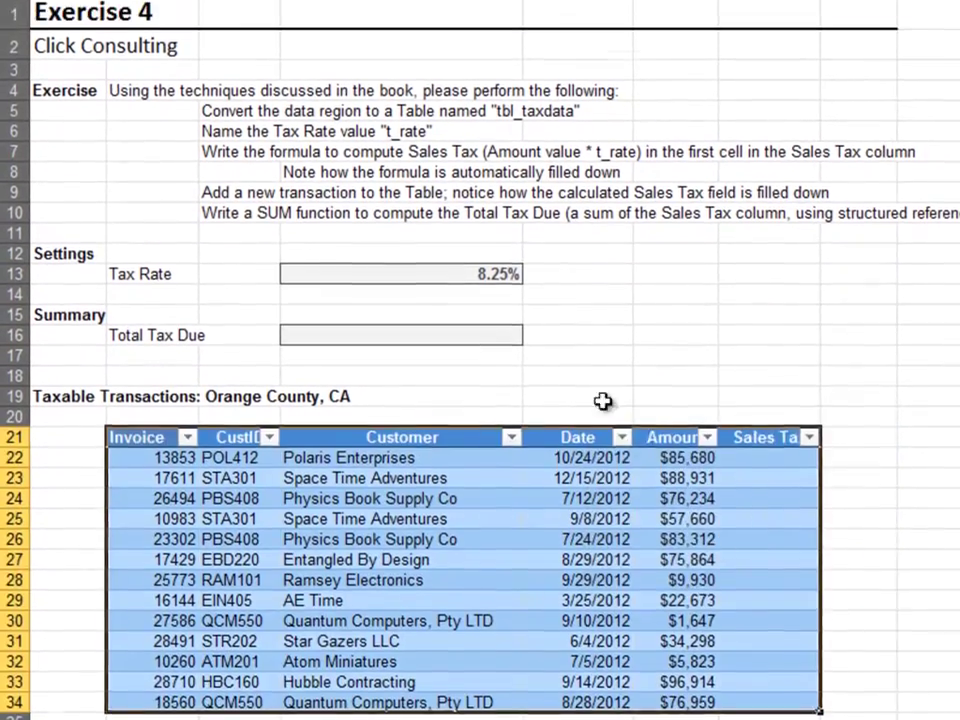
{"action": "left_click", "coordinate": [66, 41]}
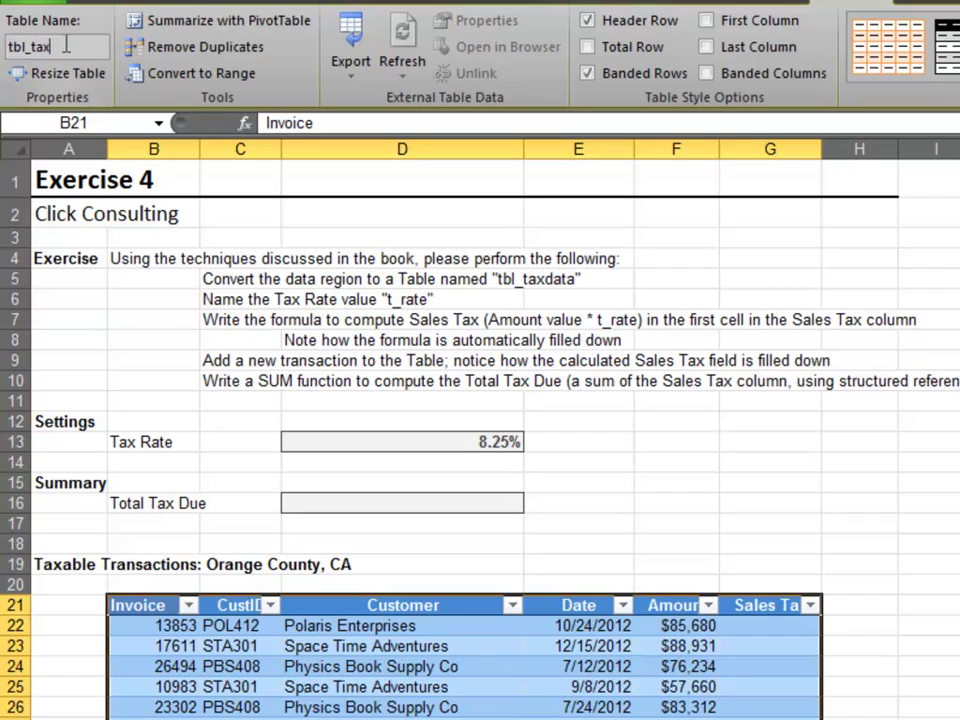
{"action": "key", "text": "Return"}
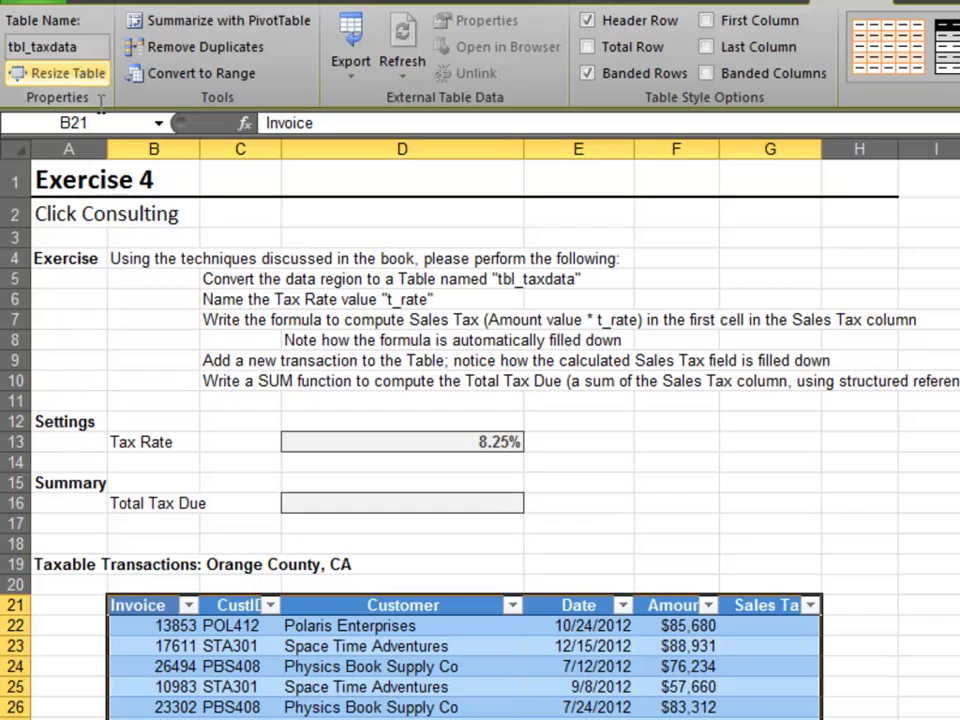
{"action": "left_click", "coordinate": [488, 444]}
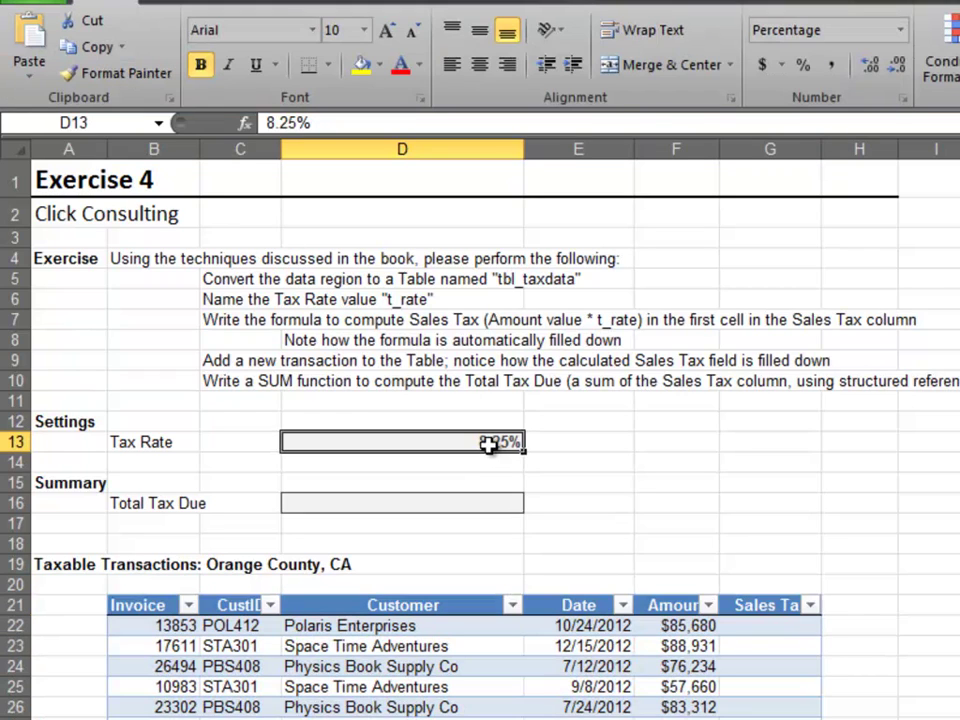
Name the Tax Rate cell D13 t_rate via the Name Box
{"action": "left_click", "coordinate": [116, 127]}
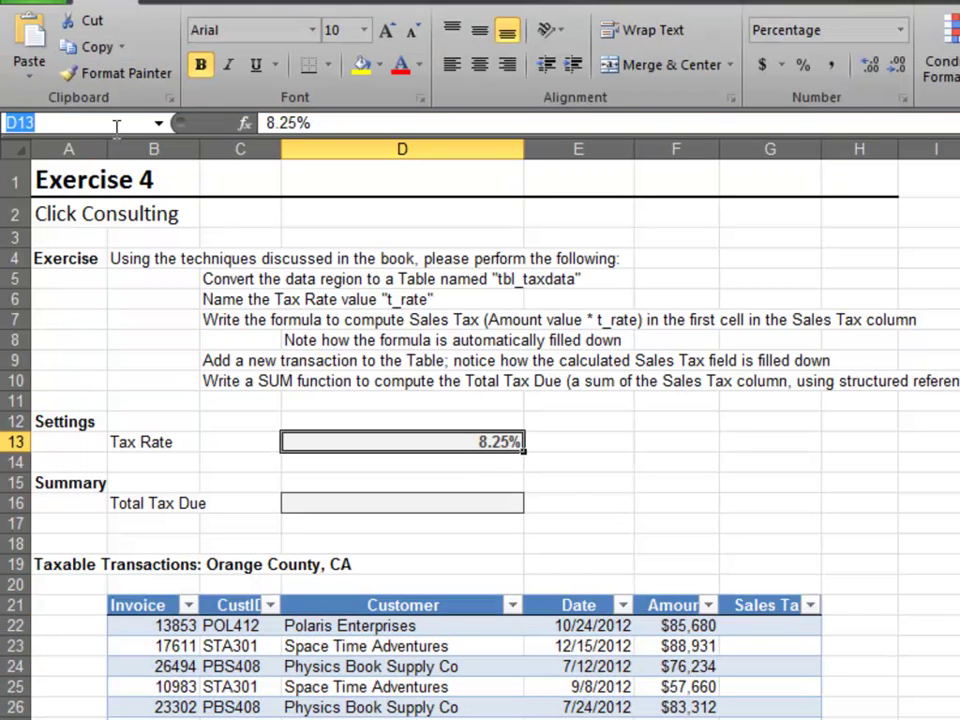
{"action": "type", "text": "t_rate"}
{"action": "key", "text": "Return"}
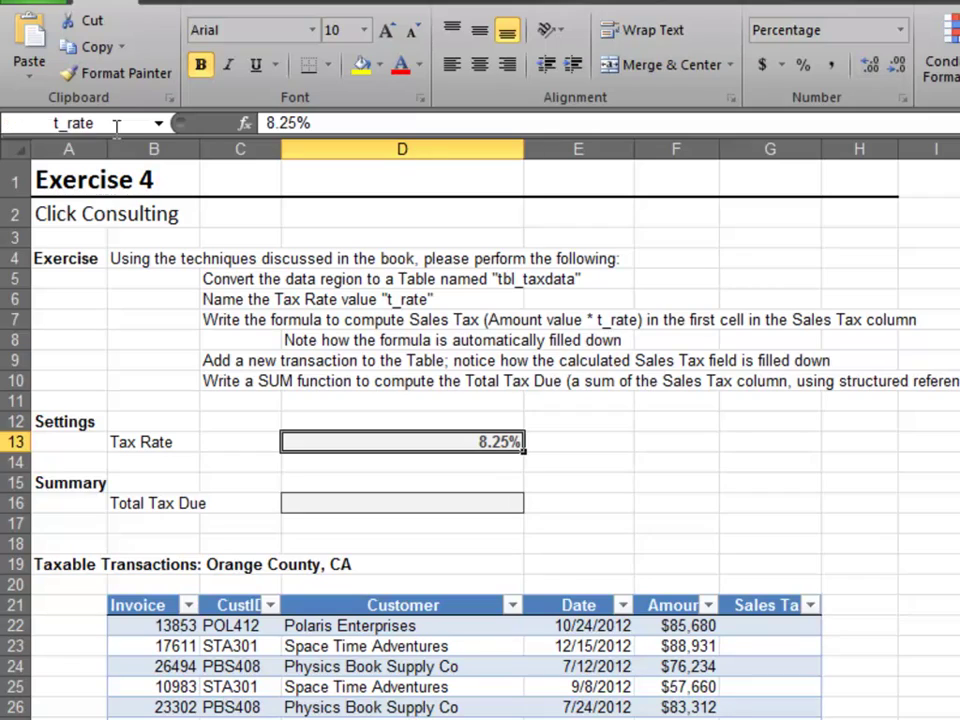
{"action": "left_click", "coordinate": [752, 623]}
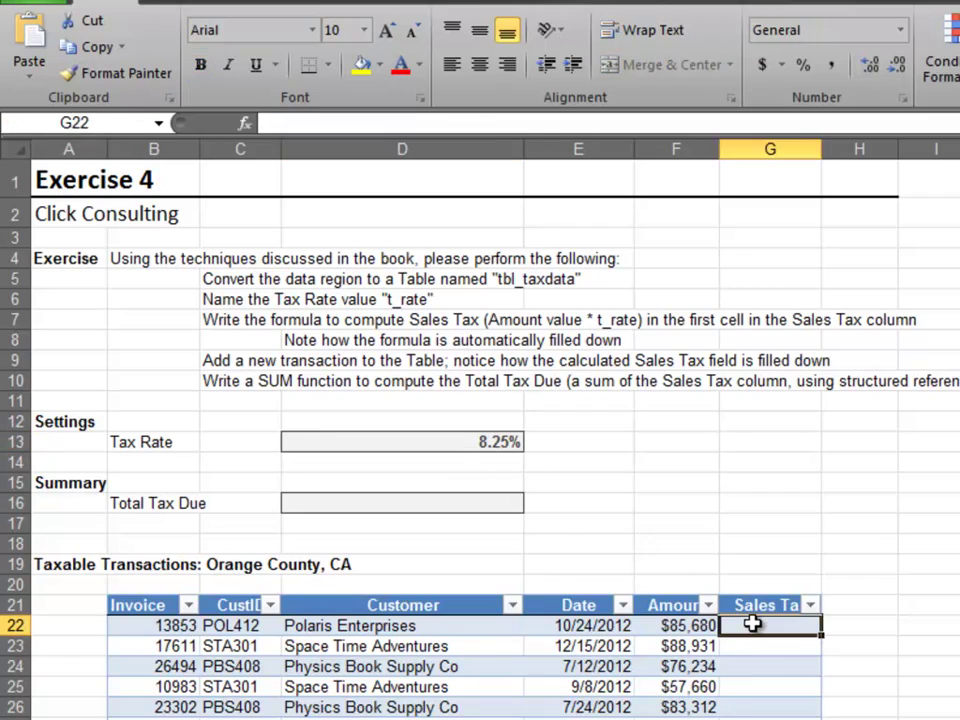
{"action": "type", "text": "="}
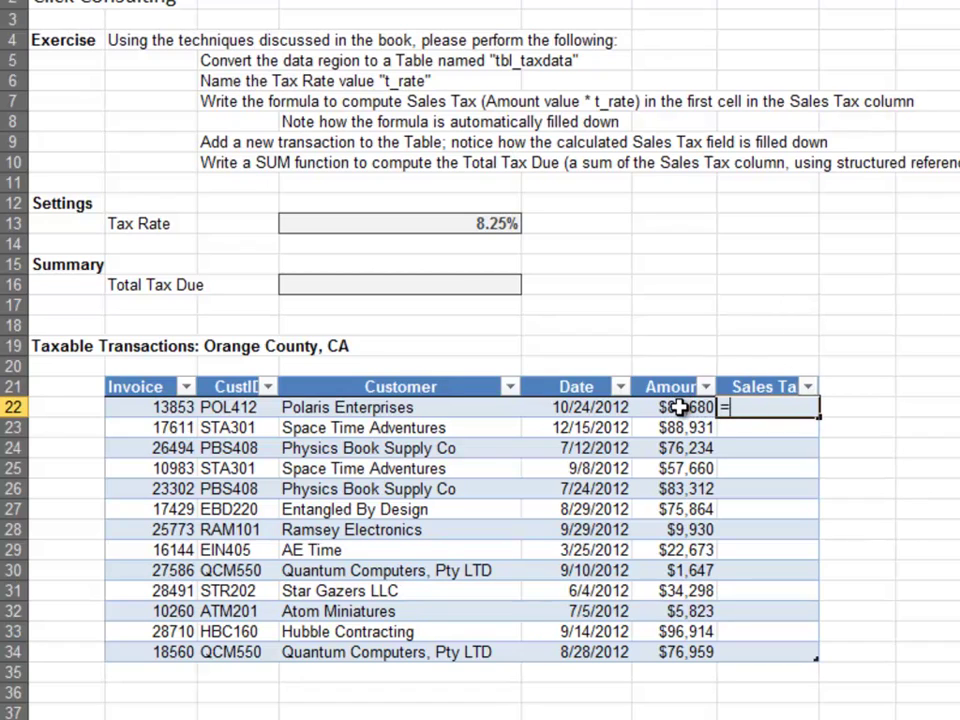
{"action": "left_click", "coordinate": [680, 407]}
{"action": "type", "text": "*t"}
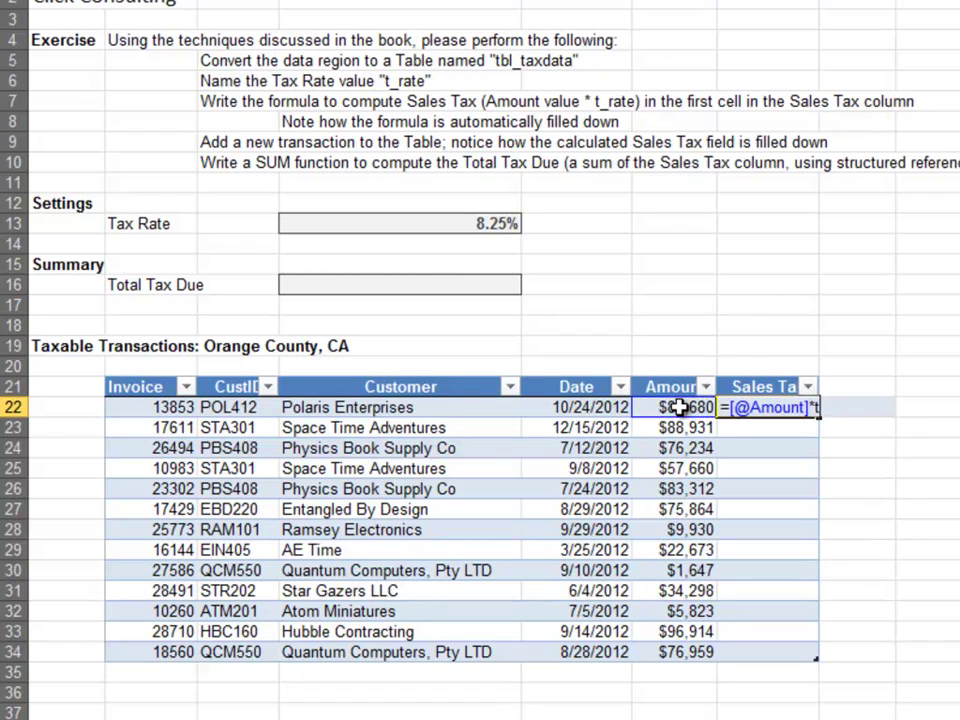
{"action": "key", "text": "Down"}
{"action": "key", "text": "Down"}
{"action": "key", "text": "Down"}
{"action": "key", "text": "Down"}
{"action": "key", "text": "Down"}
{"action": "key", "text": "Down"}
{"action": "key", "text": "Down"}
{"action": "key", "text": "Tab"}
{"action": "key", "text": "Return"}
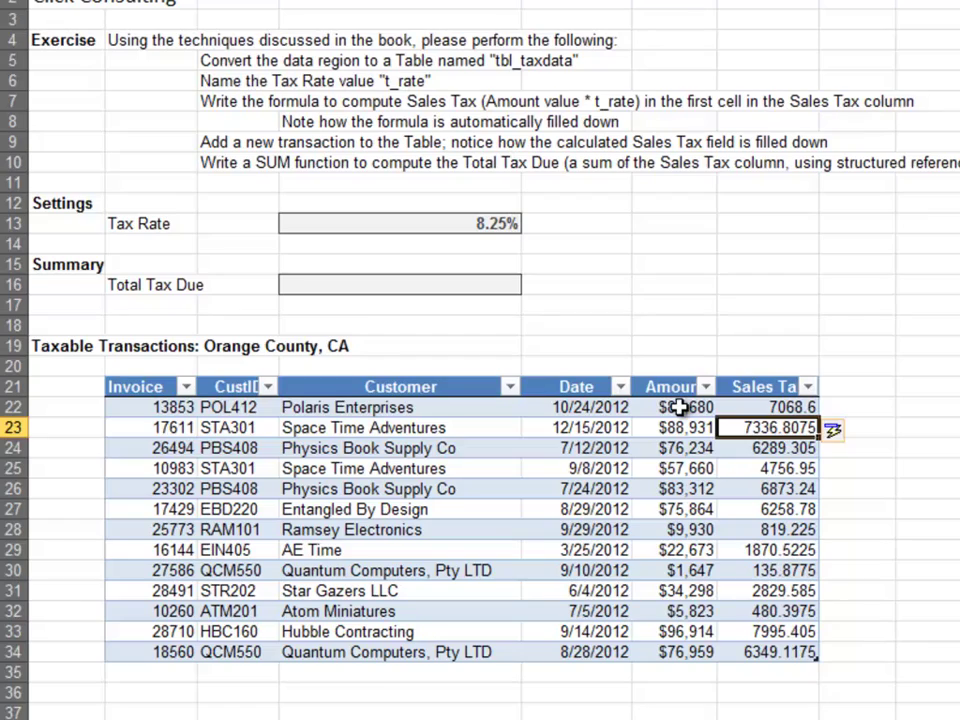
{"action": "key", "text": "Down"}
{"action": "key", "text": "Down"}
{"action": "key", "text": "Down"}
{"action": "key", "text": "Down"}
{"action": "key", "text": "Down"}
{"action": "key", "text": "Down"}
{"action": "key", "text": "Down"}
{"action": "key", "text": "Down"}
{"action": "key", "text": "Down"}
{"action": "key", "text": "Down"}
{"action": "key", "text": "Down"}
{"action": "key", "text": "Down"}
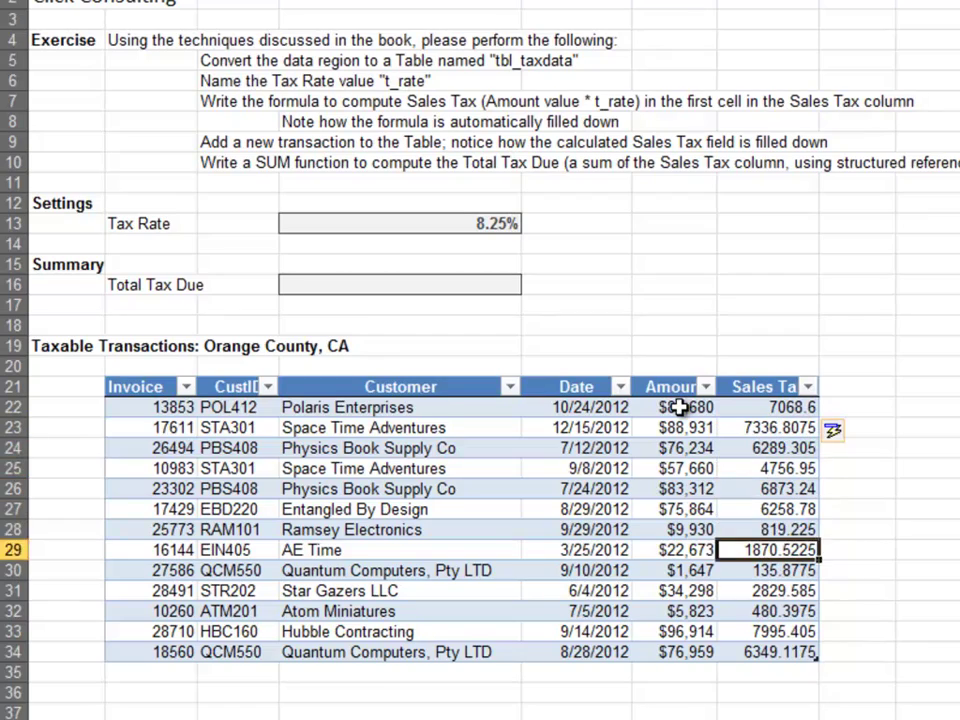
Add new transaction amounts 100, 10 and 1 below the table
{"action": "key", "text": "Left"}
{"action": "type", "text": "100"}
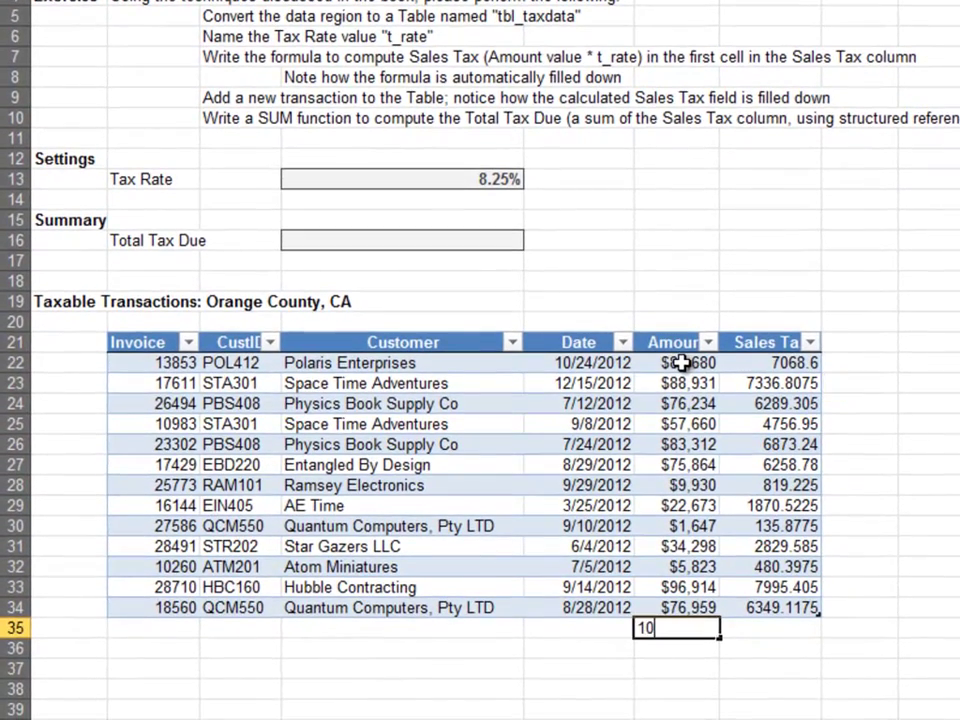
{"action": "key", "text": "Return"}
{"action": "type", "text": "10"}
{"action": "key", "text": "Return"}
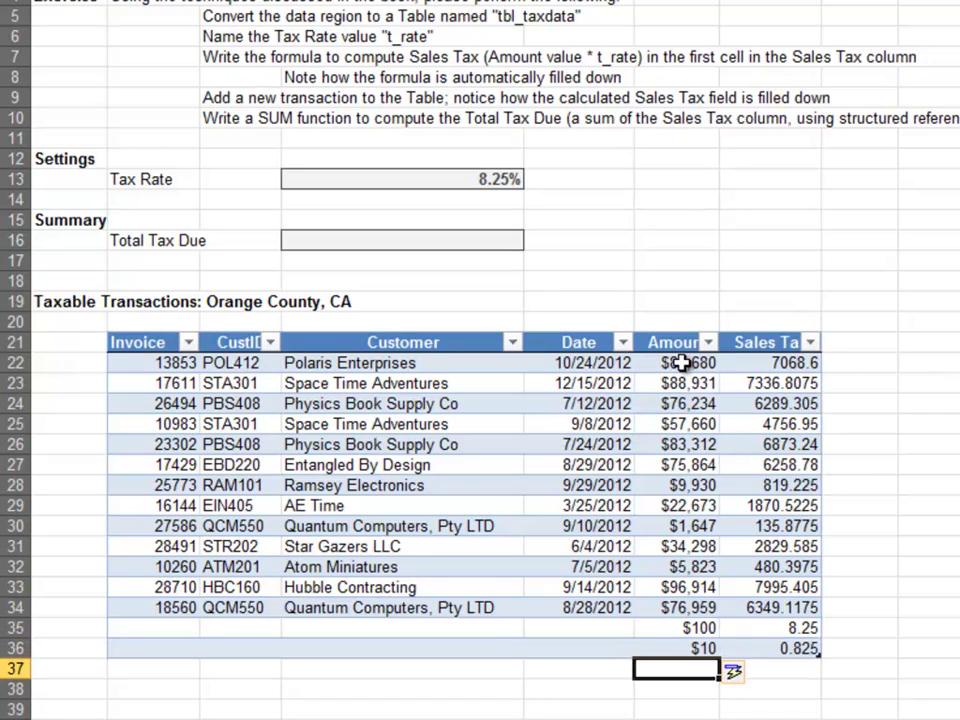
{"action": "type", "text": "1"}
{"action": "key", "text": "Return"}
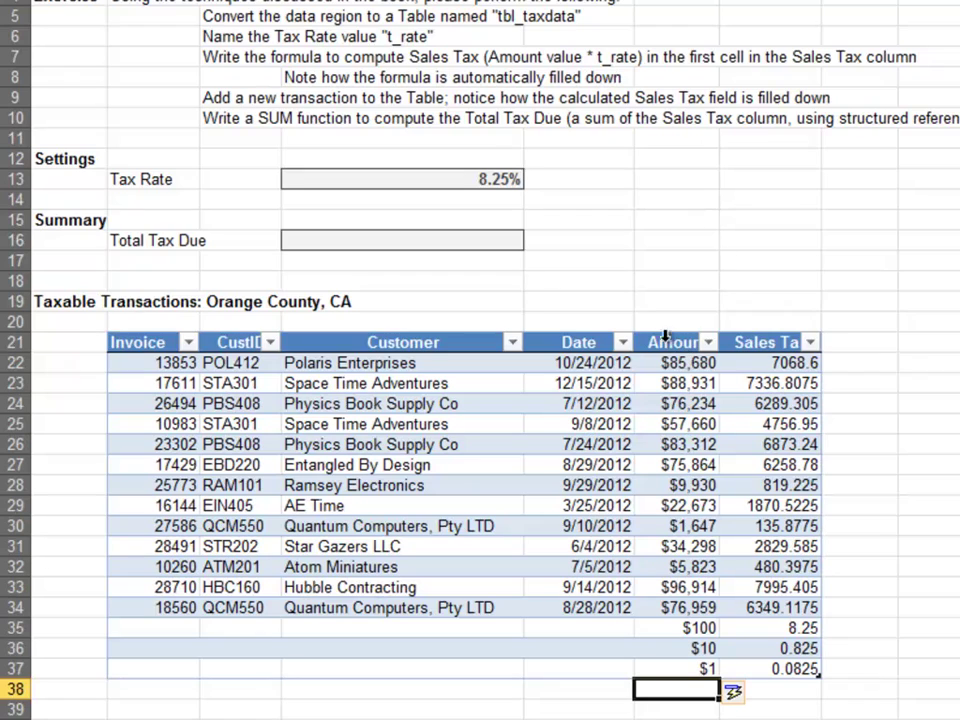
Enter =SUM(tbl_taxdata[Sales Tax]) as the Total Tax Due formula in C16
{"action": "left_click", "coordinate": [509, 244]}
{"action": "type", "text": "=s"}
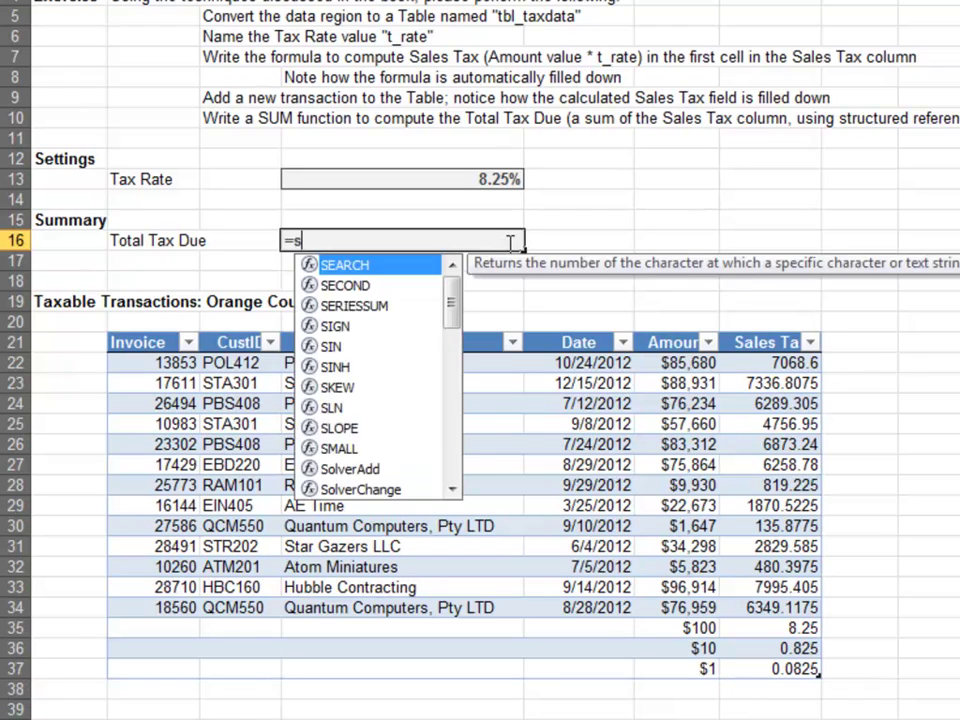
{"action": "type", "text": "um(tbl"}
{"action": "key", "text": "Down"}
{"action": "key", "text": "Down"}
{"action": "key", "text": "Tab"}
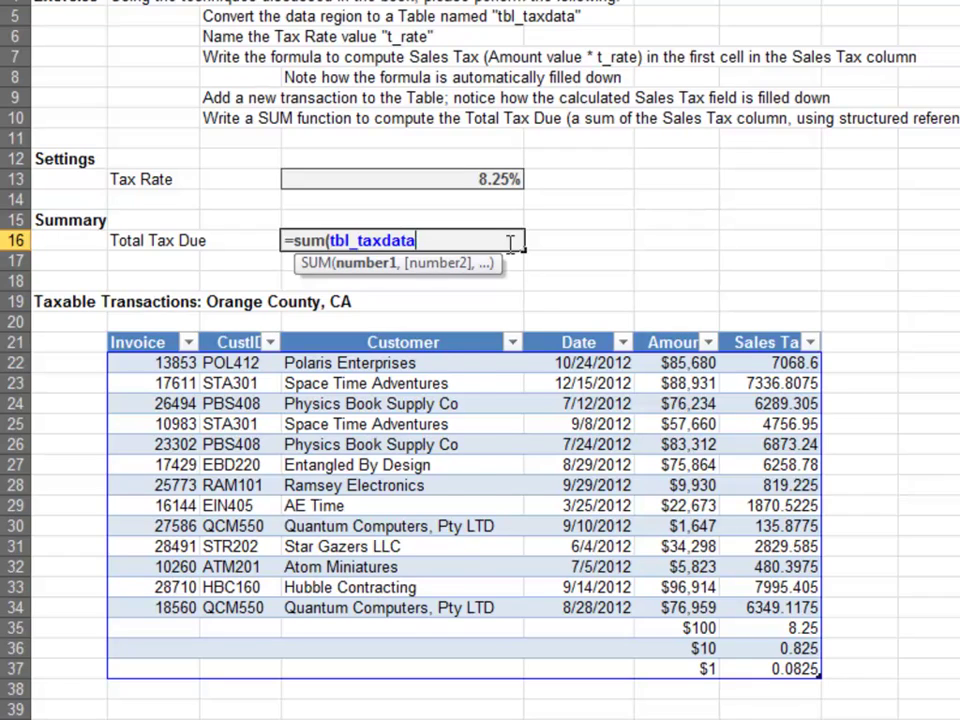
{"action": "type", "text": "["}
{"action": "key", "text": "Down"}
{"action": "key", "text": "Down"}
{"action": "key", "text": "Down"}
{"action": "key", "text": "Down"}
{"action": "key", "text": "Down"}
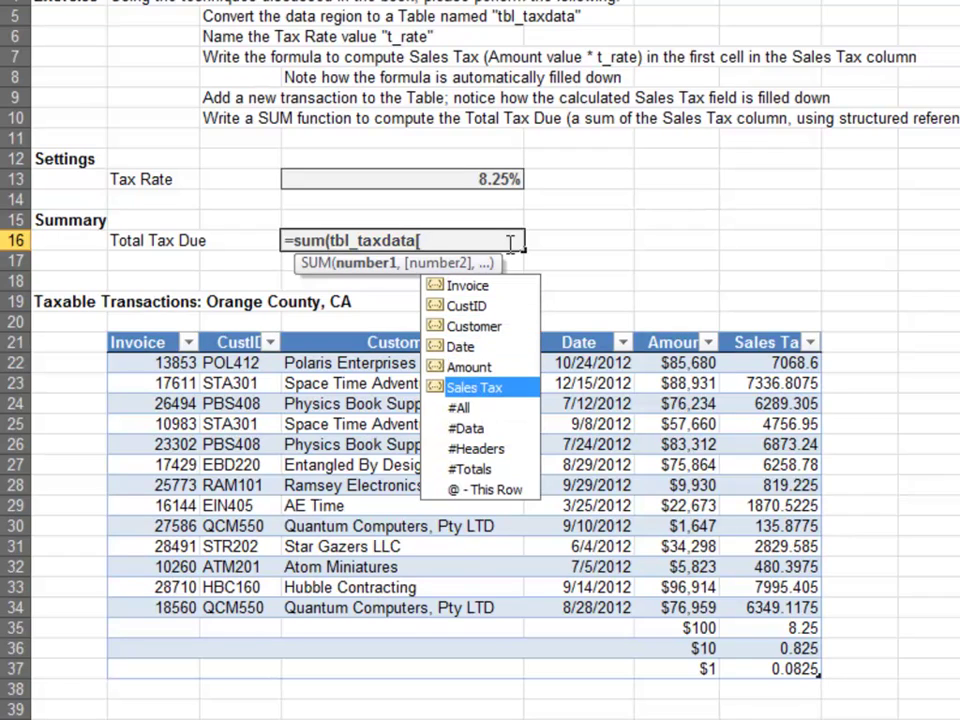
{"action": "key", "text": "Tab"}
{"action": "type", "text": "]"}
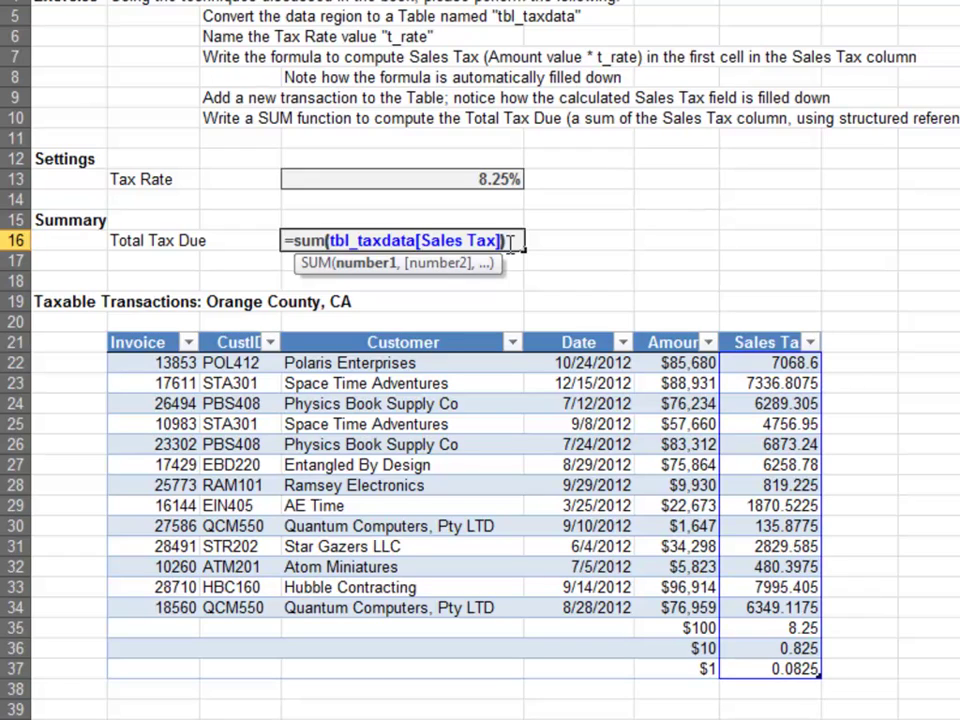
{"action": "key", "text": "Return"}
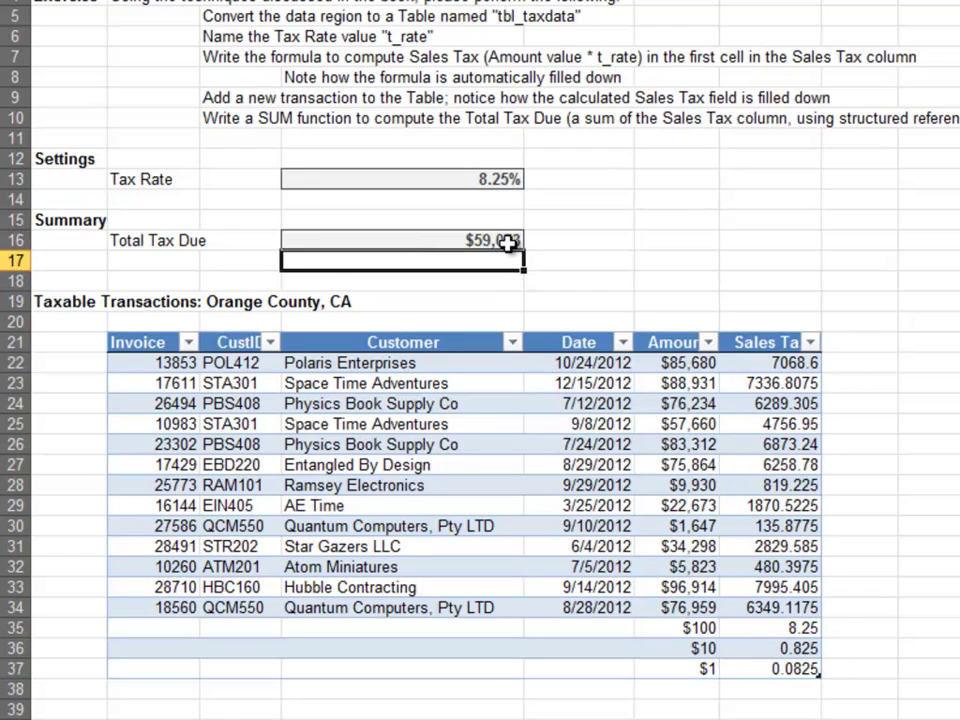
{"action": "left_click", "coordinate": [614, 222]}
{"action": "left_click", "coordinate": [688, 219]}
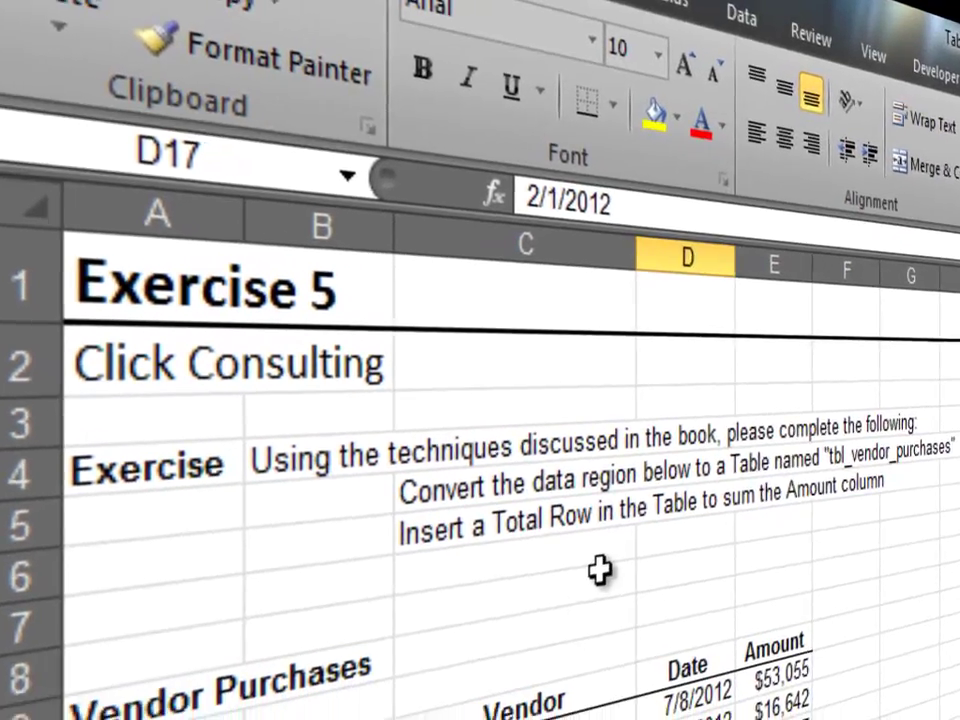
Switch to Exercise 5 and select a cell in the Vendor Purchases list B11:E21
{"action": "left_click", "coordinate": [607, 660]}
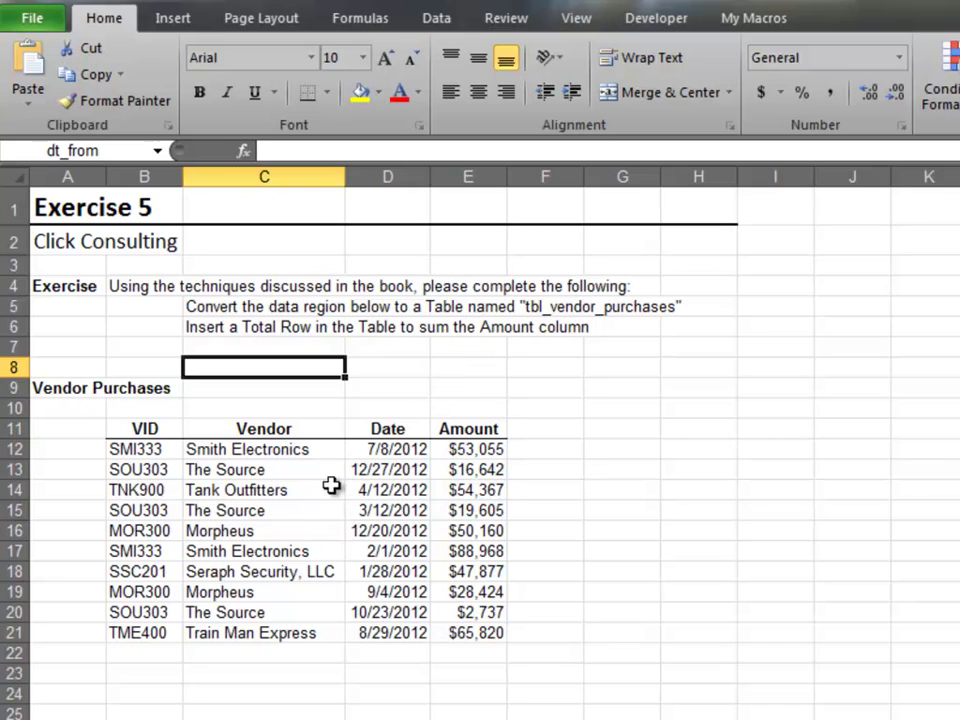
{"action": "left_click", "coordinate": [325, 489]}
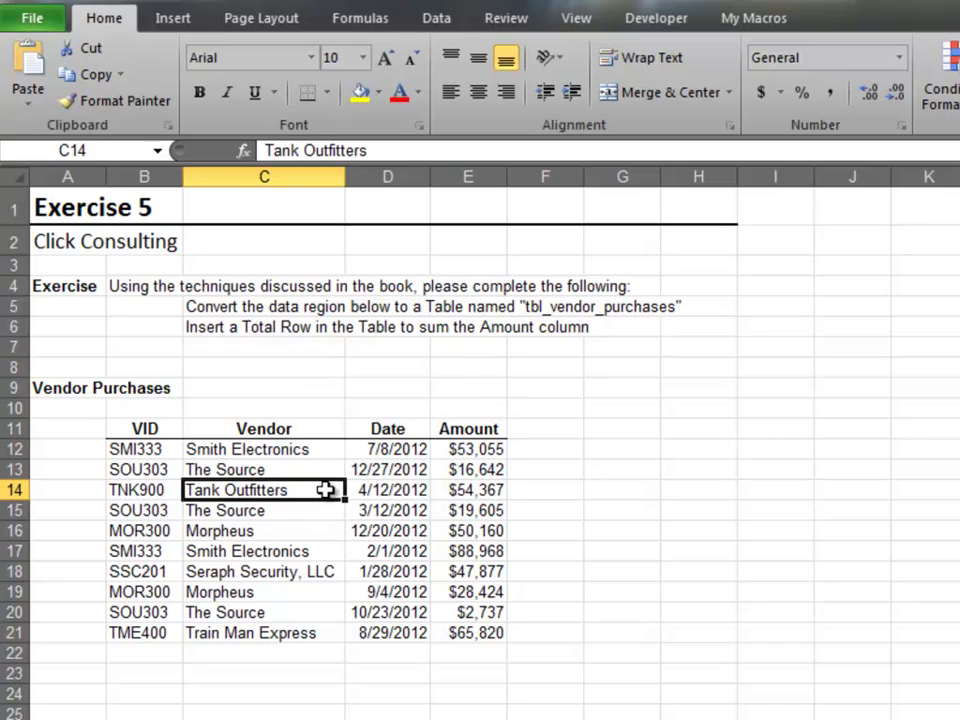
Convert Vendor Purchases B11:E21 into a table with headers named tbl_vendor_purchases
{"action": "left_click", "coordinate": [176, 18]}
{"action": "left_click", "coordinate": [96, 72]}
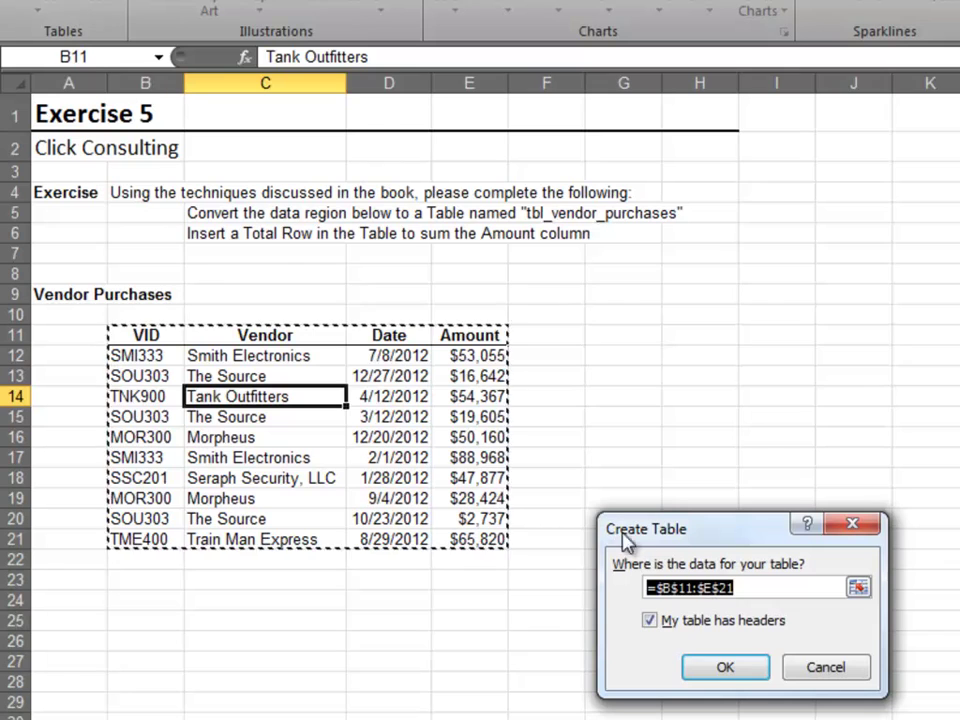
{"action": "left_click", "coordinate": [722, 668]}
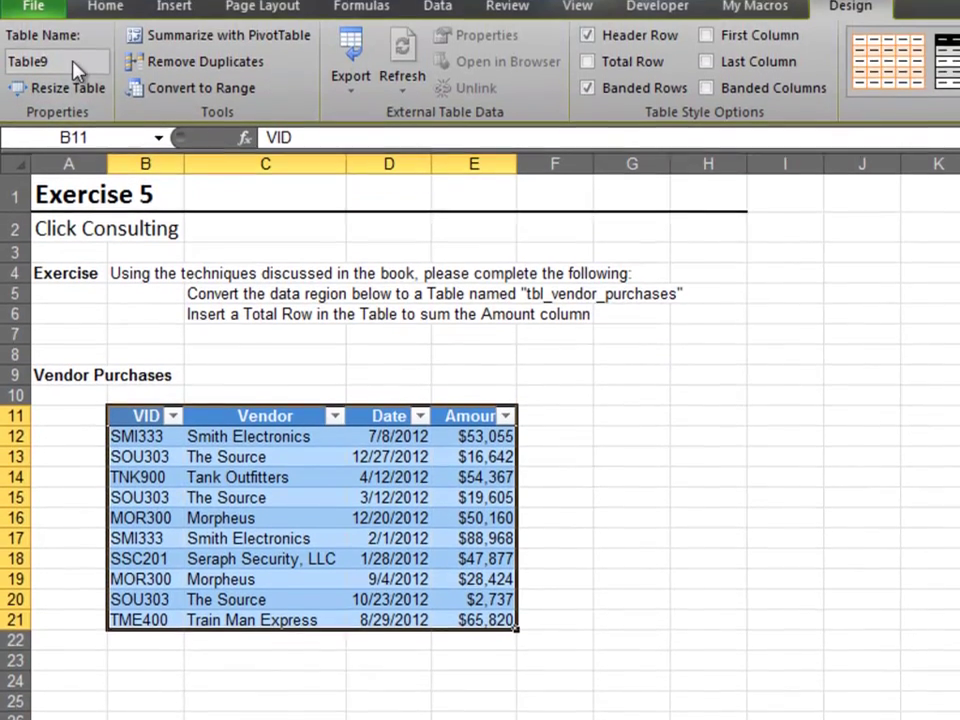
{"action": "left_click", "coordinate": [86, 64]}
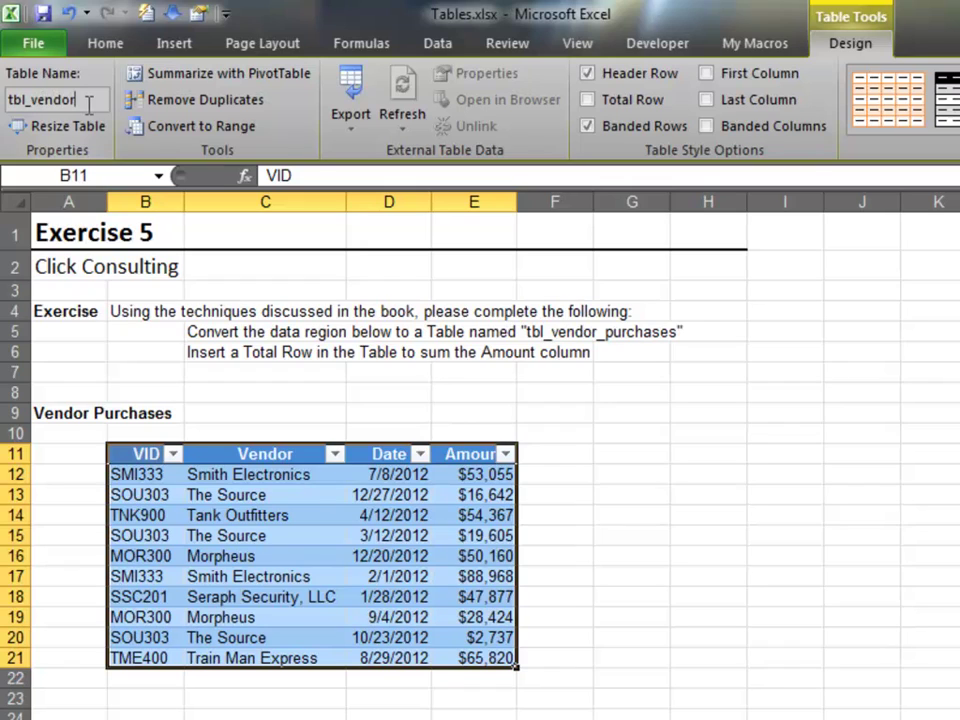
{"action": "type", "text": "tbl_vendor_purchase"}
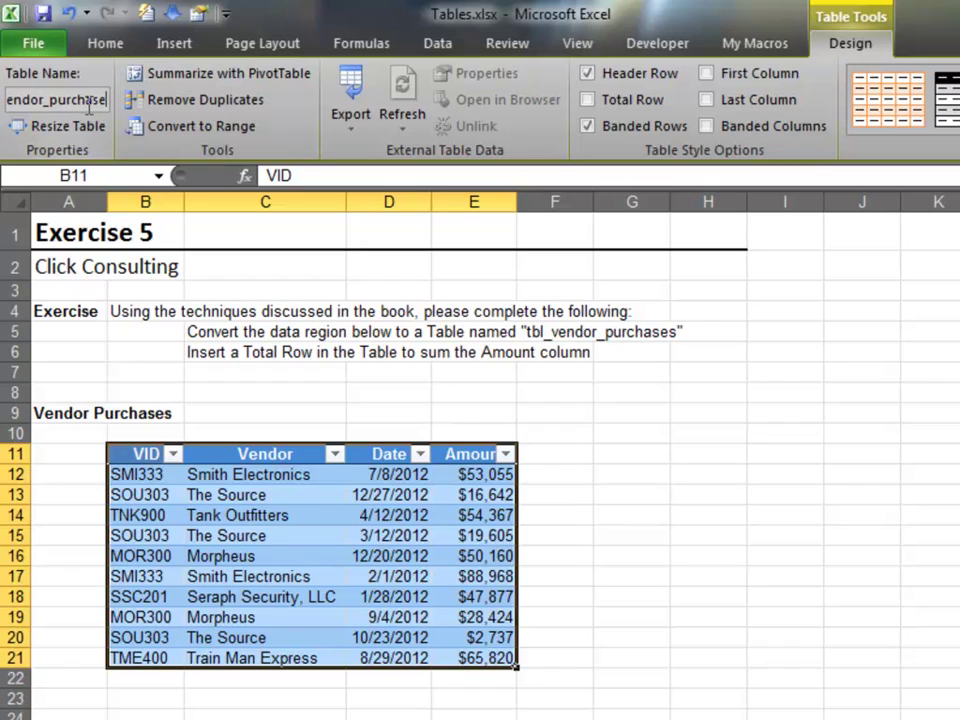
{"action": "type", "text": "s"}
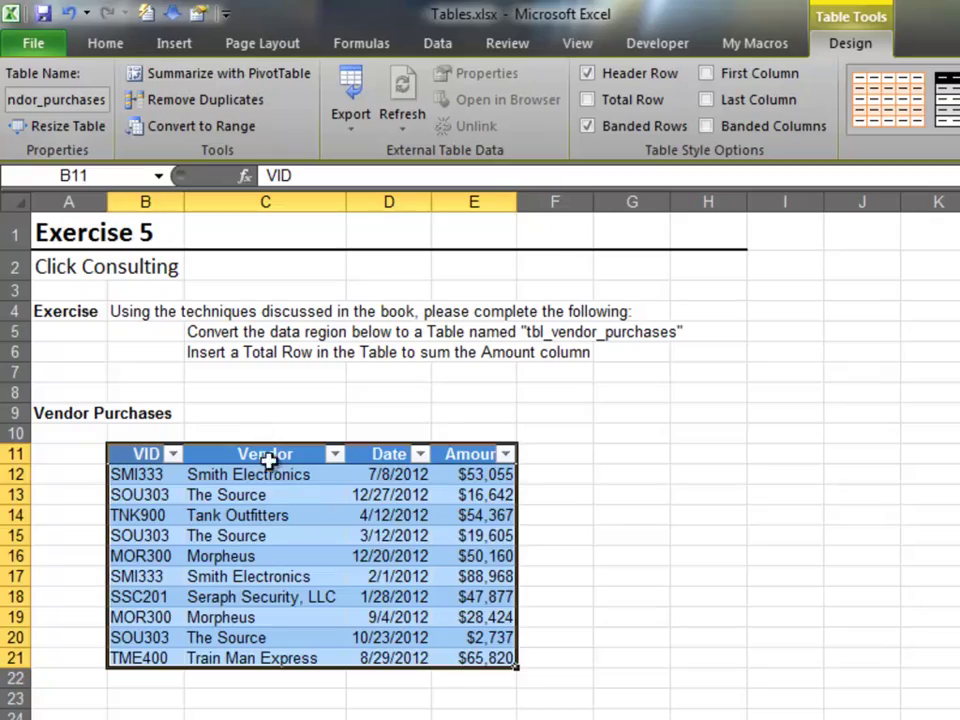
{"action": "left_click", "coordinate": [284, 500]}
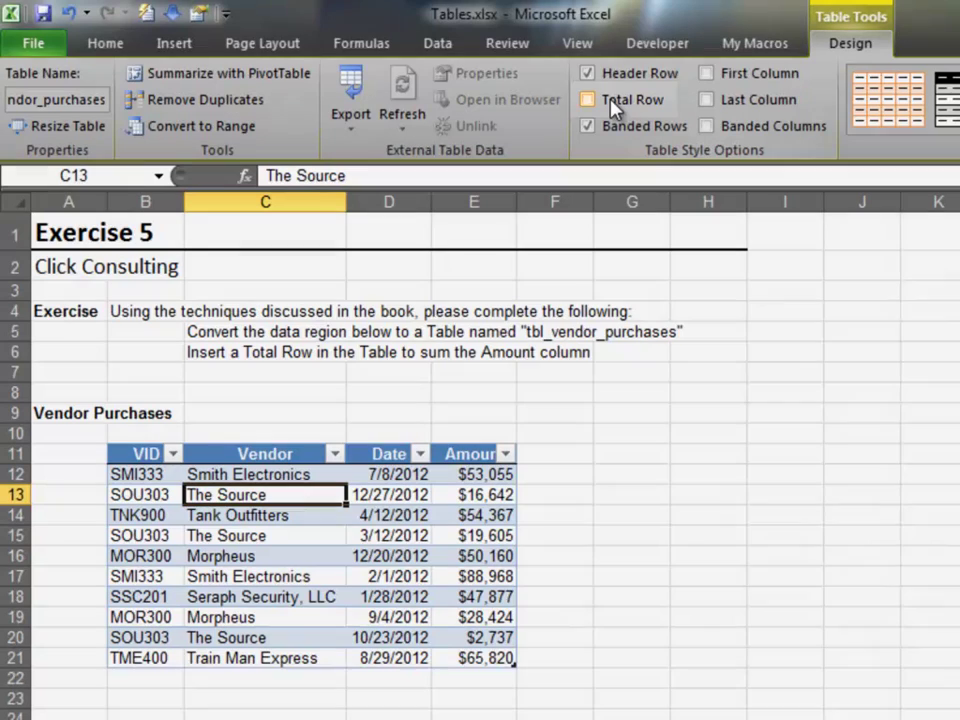
Add a Total row to the vendor table, keeping Sum for the Amount total in E22
{"action": "left_click", "coordinate": [613, 103]}
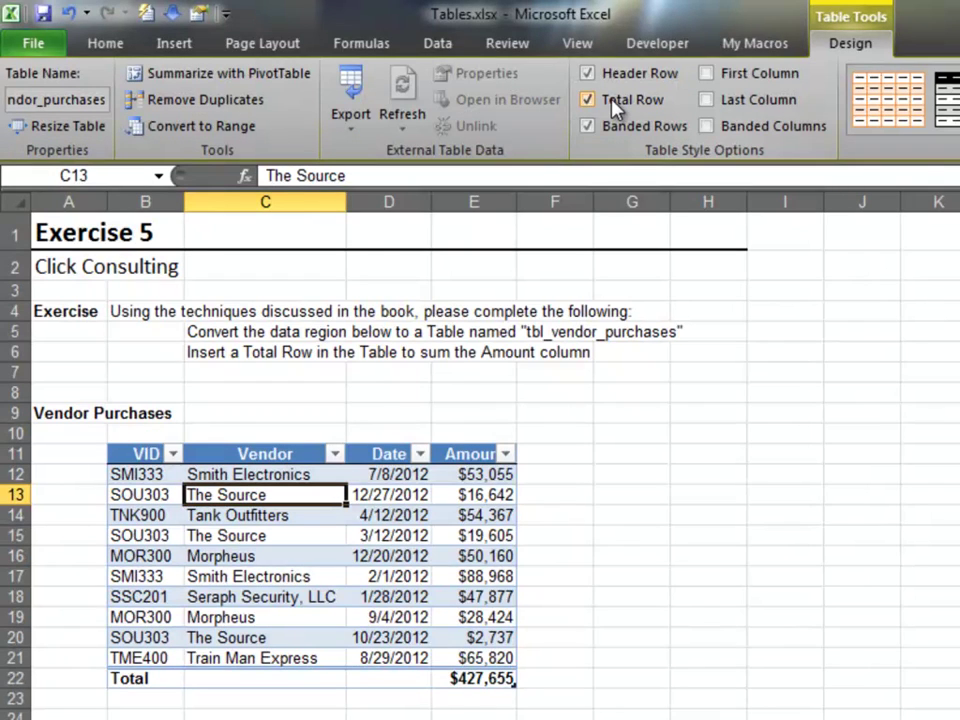
{"action": "left_click", "coordinate": [613, 103]}
{"action": "left_click", "coordinate": [614, 107]}
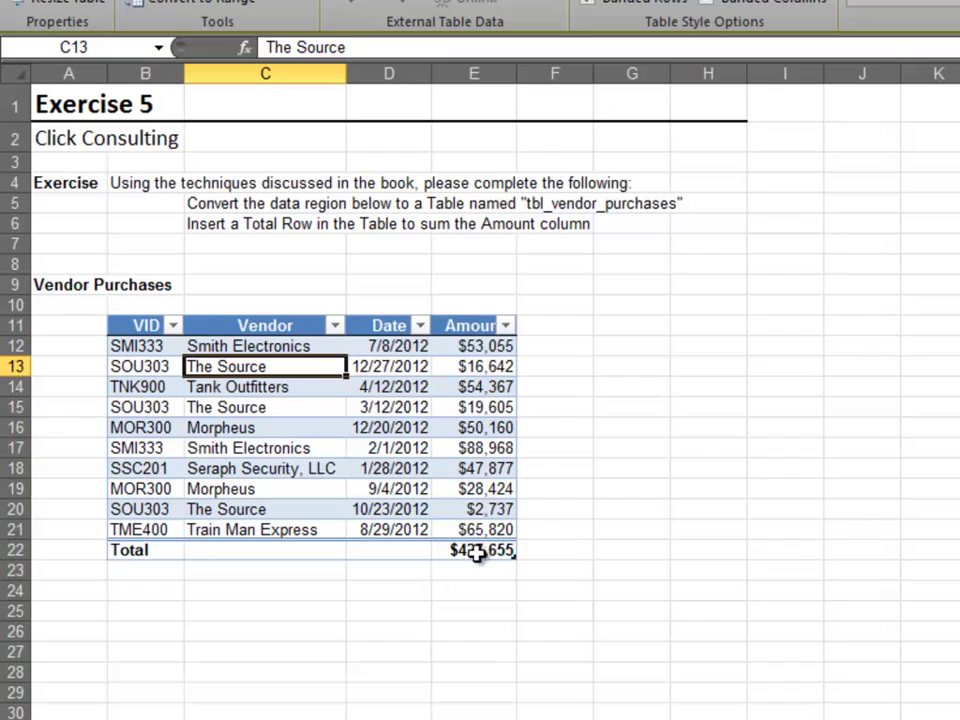
{"action": "left_click", "coordinate": [478, 680]}
{"action": "left_click", "coordinate": [526, 551]}
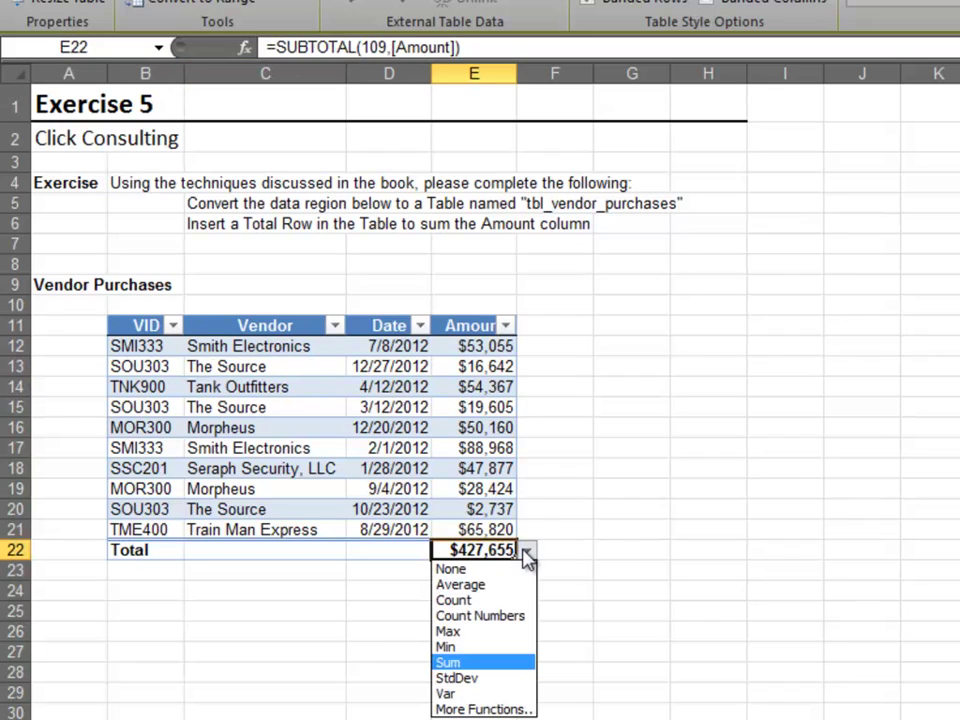
{"action": "left_click", "coordinate": [517, 549]}
Try Count on the Date total in D22, then set it back to None
{"action": "left_click", "coordinate": [405, 551]}
{"action": "left_click", "coordinate": [441, 551]}
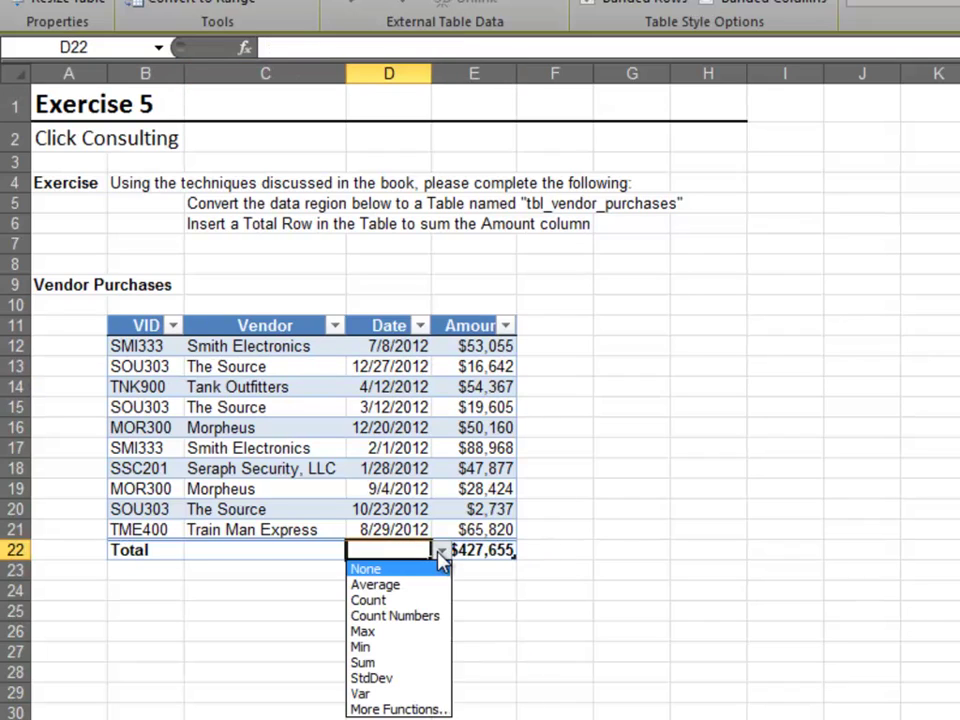
{"action": "left_click", "coordinate": [414, 596]}
{"action": "left_click", "coordinate": [441, 551]}
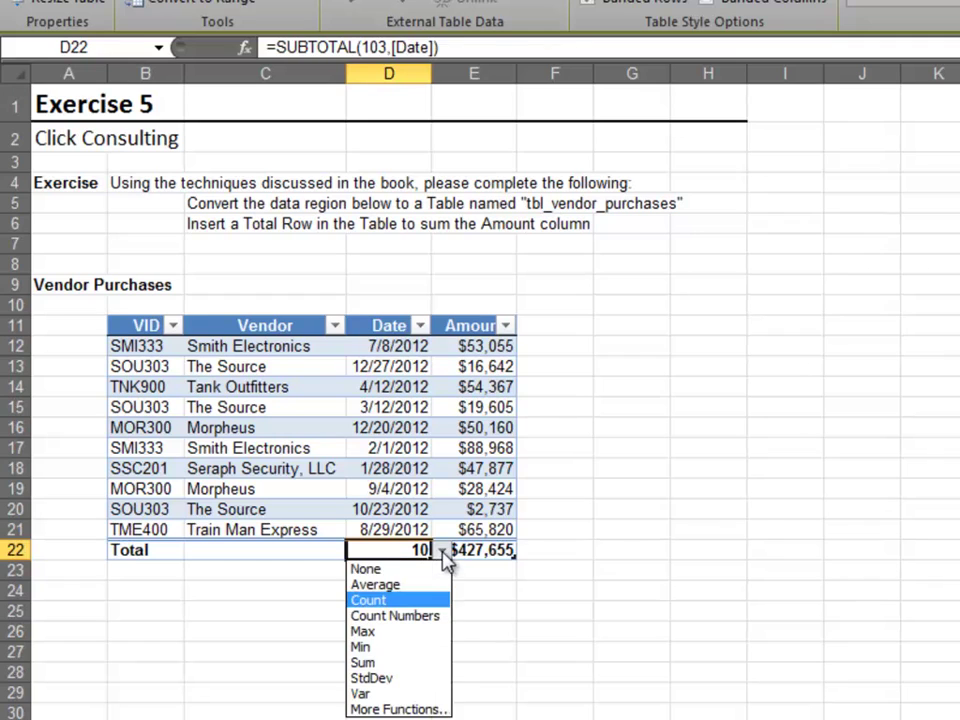
{"action": "left_click", "coordinate": [437, 570]}
{"action": "left_click", "coordinate": [467, 553]}
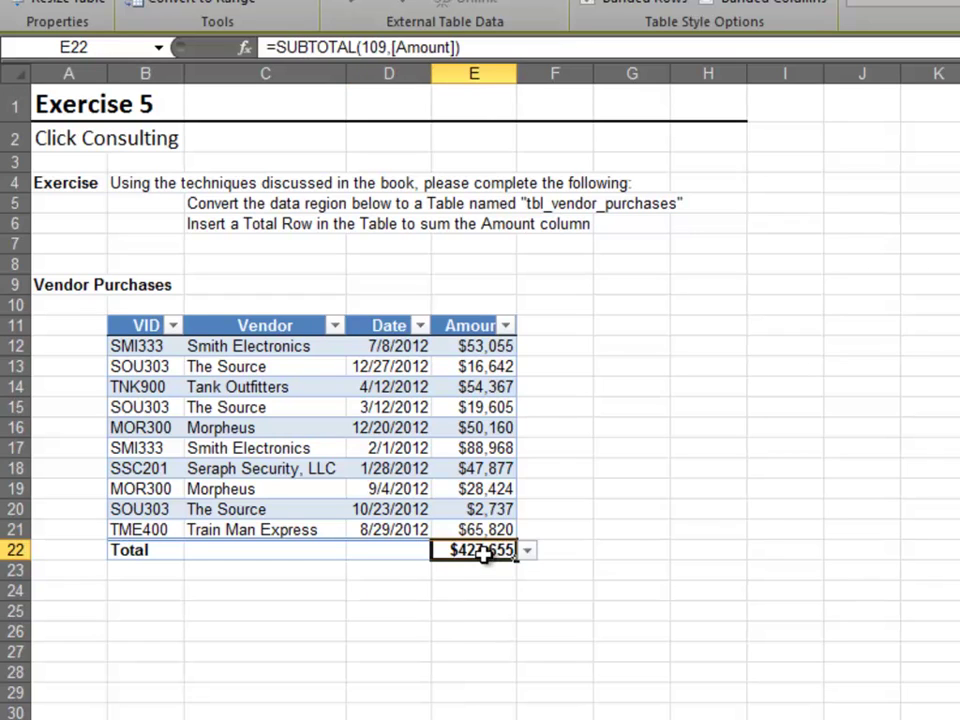
{"action": "left_click", "coordinate": [634, 549]}
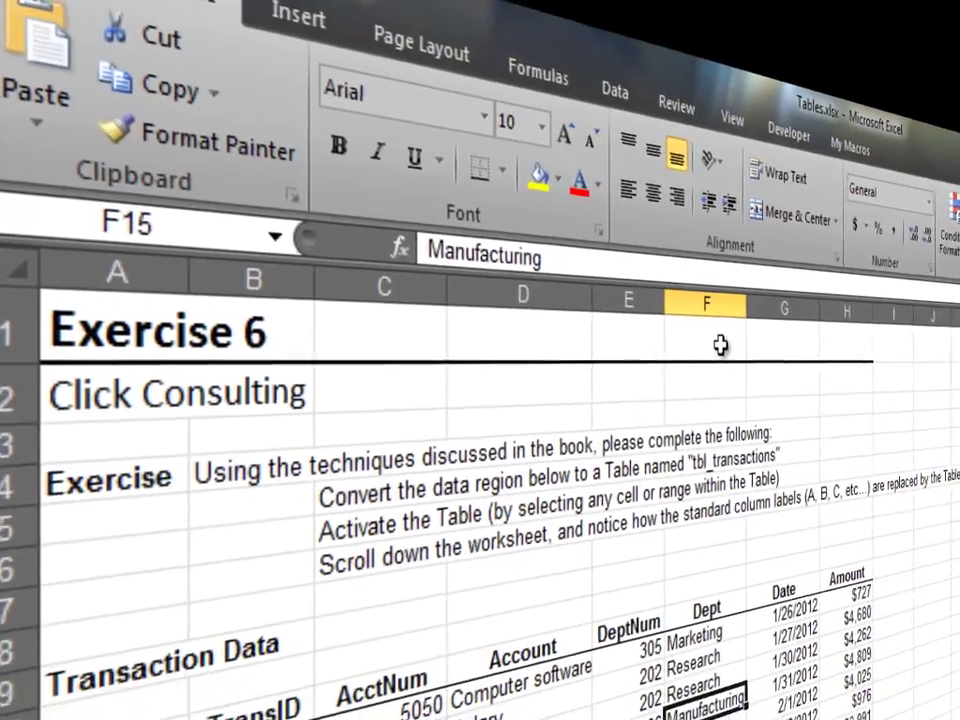
On Exercise 6, turn the transaction data into a table with headers named tbl_transactions
{"action": "left_click", "coordinate": [720, 345]}
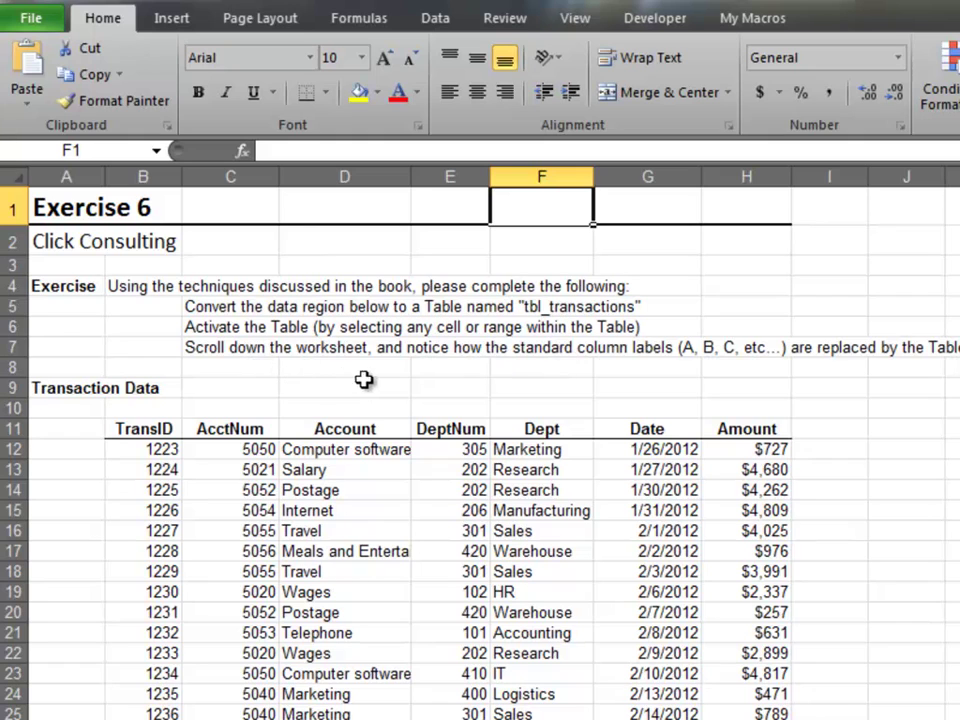
{"action": "left_click", "coordinate": [397, 503]}
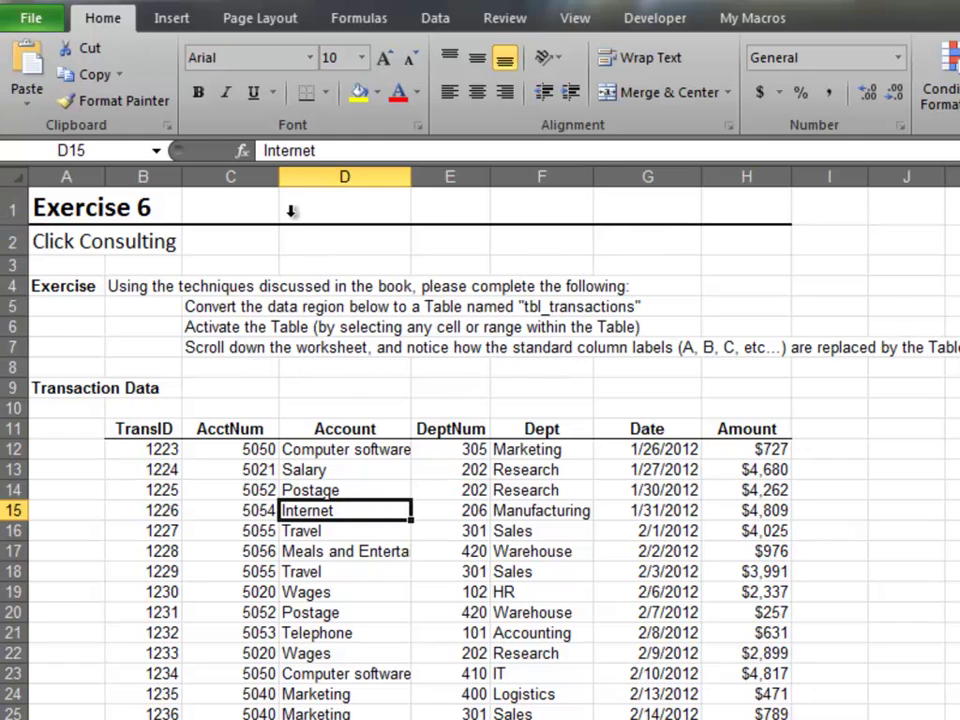
{"action": "left_click", "coordinate": [168, 19]}
{"action": "left_click", "coordinate": [96, 64]}
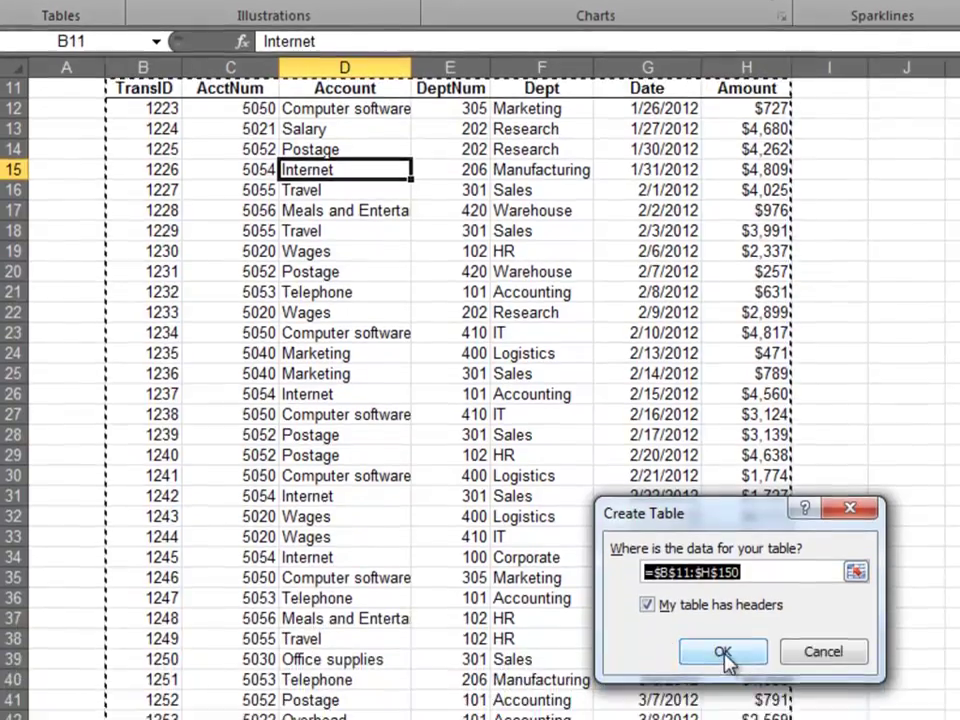
{"action": "left_click", "coordinate": [727, 660]}
{"action": "left_click", "coordinate": [64, 47]}
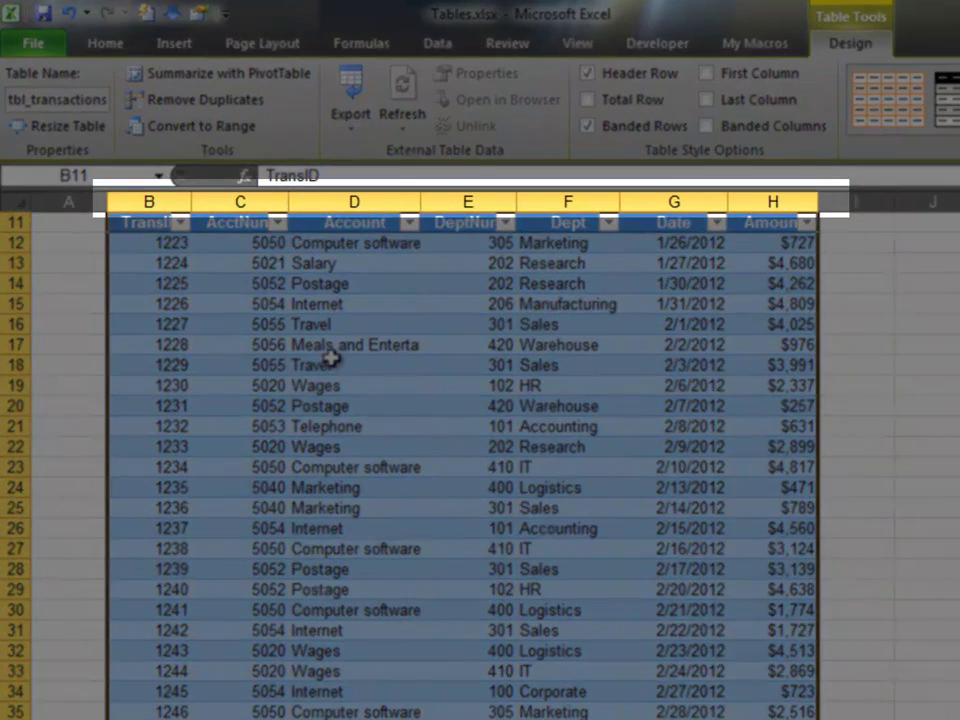
{"action": "left_click", "coordinate": [330, 360]}
Scroll the table to see its headers replace the column letters
{"action": "scroll", "coordinate": [330, 357], "scroll_direction": "down", "scroll_amount": 1}
{"action": "scroll", "coordinate": [330, 357], "scroll_direction": "down", "scroll_amount": 3}
{"action": "scroll", "coordinate": [330, 357], "scroll_direction": "up", "scroll_amount": 4}
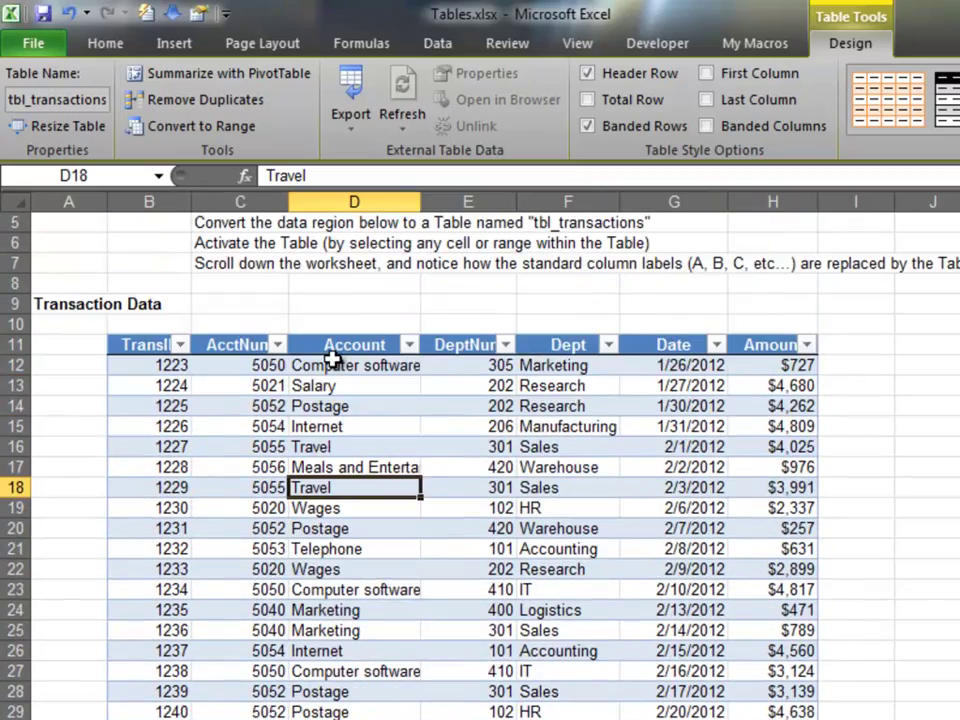
{"action": "scroll", "coordinate": [330, 357], "scroll_direction": "down", "scroll_amount": 2}
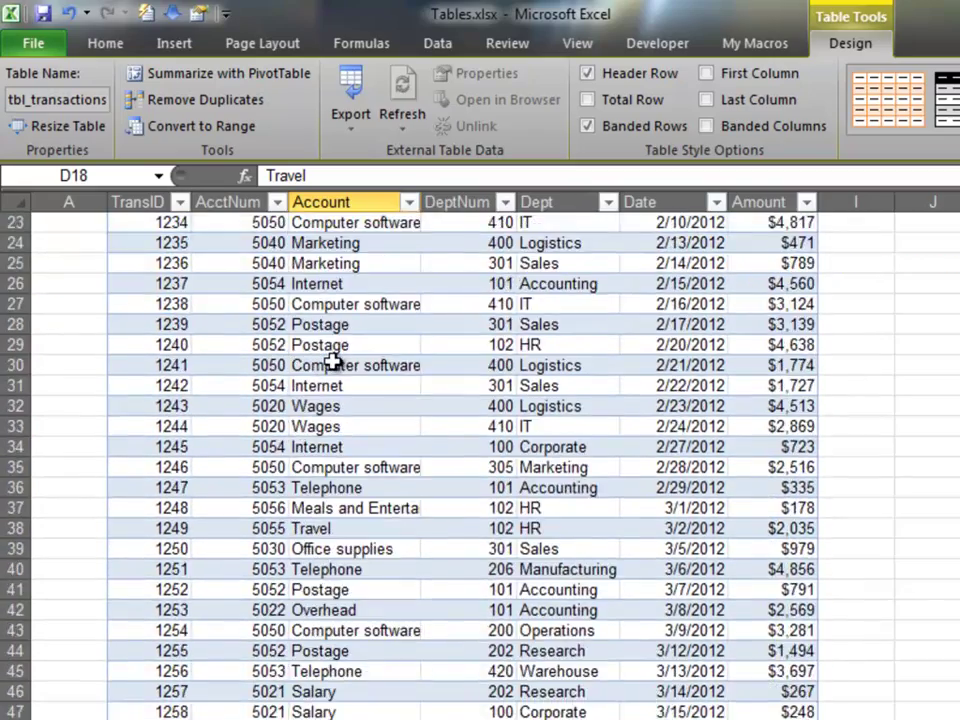
{"action": "scroll", "coordinate": [332, 364], "scroll_direction": "up", "scroll_amount": 2}
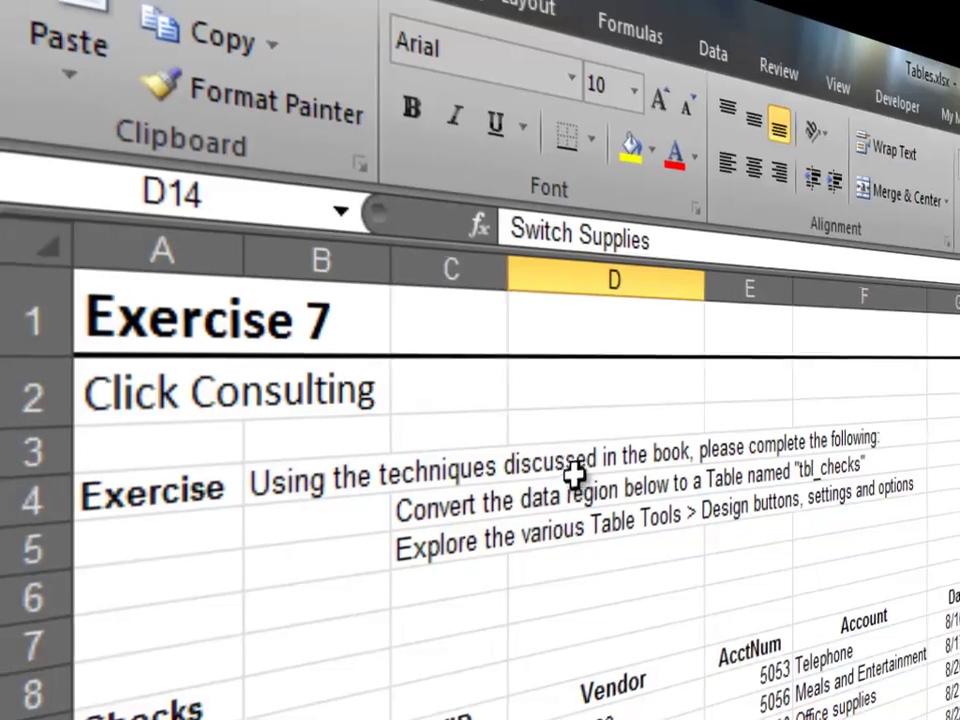
On Exercise 7, turn the Checks data B11:H22 into a table named tbl_checks
{"action": "left_click", "coordinate": [575, 398]}
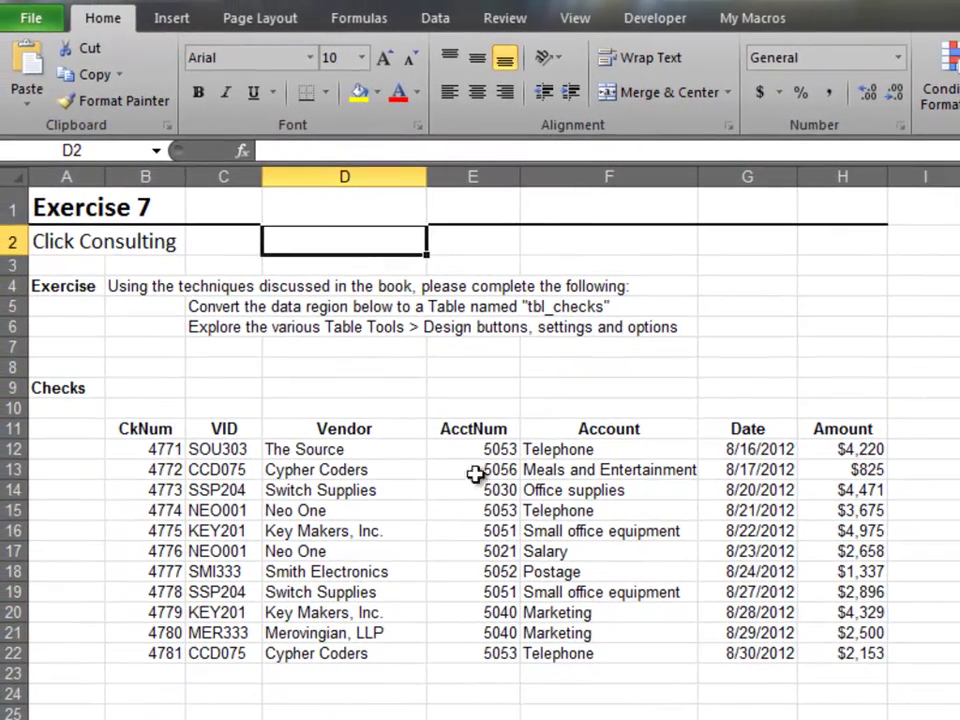
{"action": "left_click", "coordinate": [474, 487]}
{"action": "left_click", "coordinate": [171, 18]}
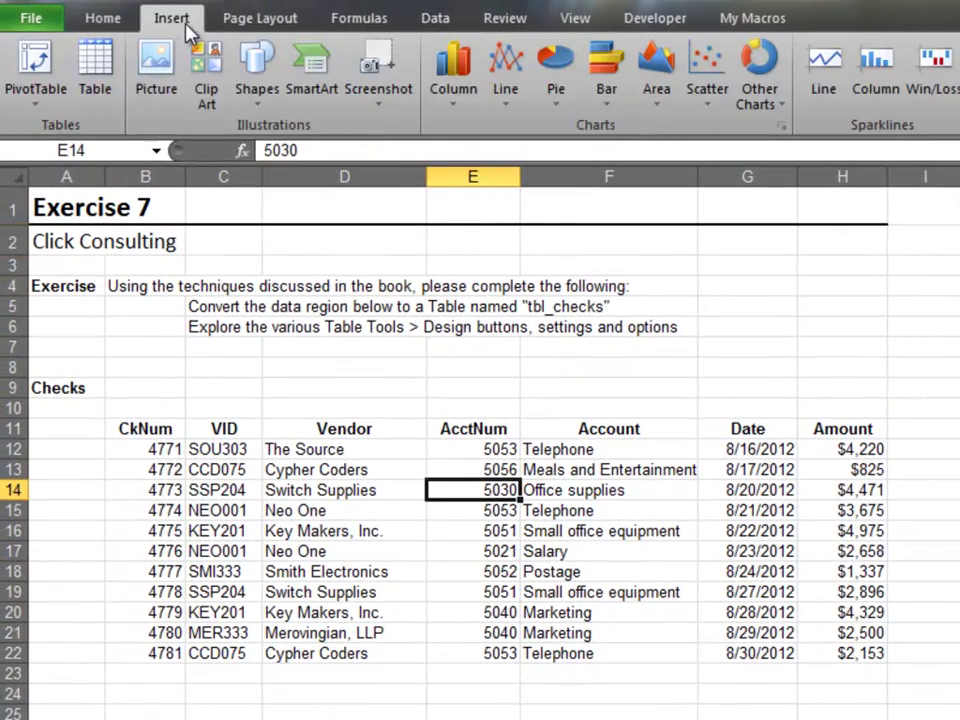
{"action": "left_click", "coordinate": [110, 76]}
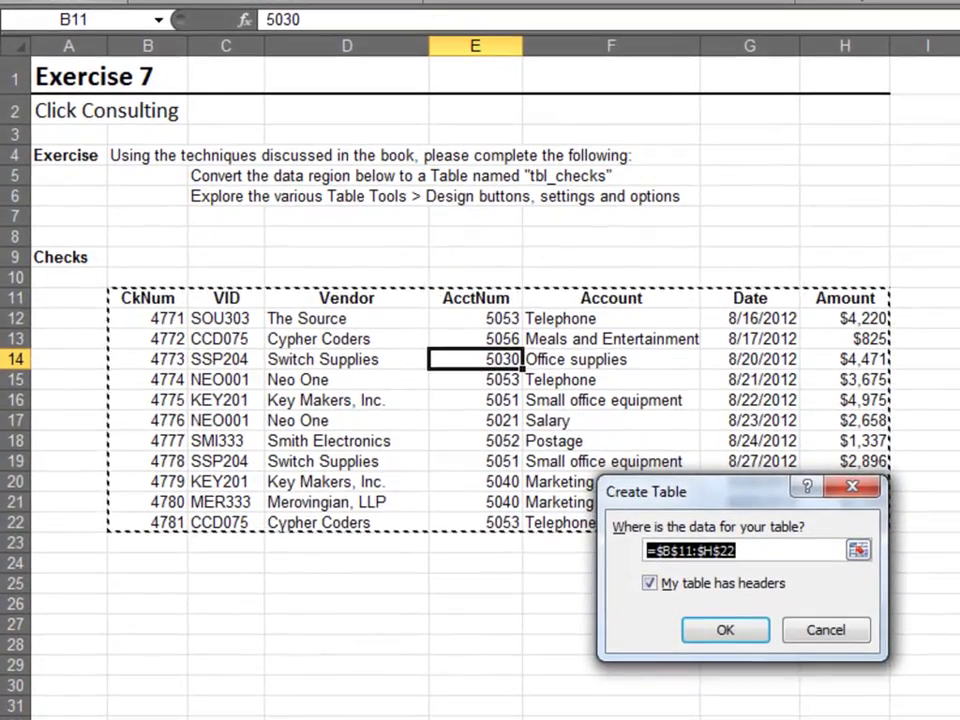
{"action": "key", "text": "Return"}
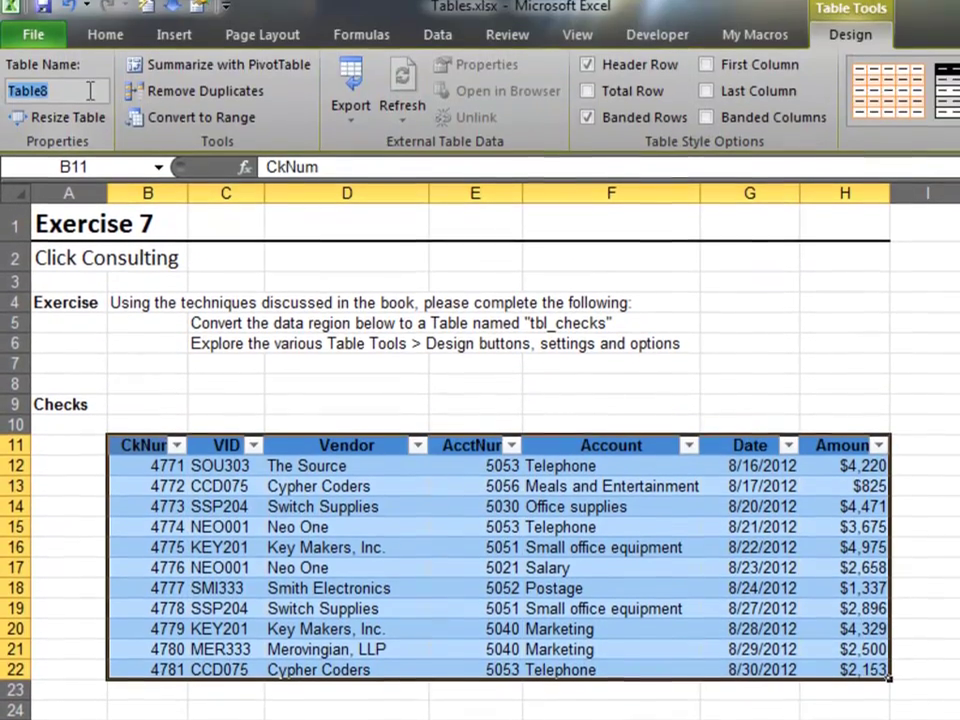
{"action": "left_click", "coordinate": [90, 99]}
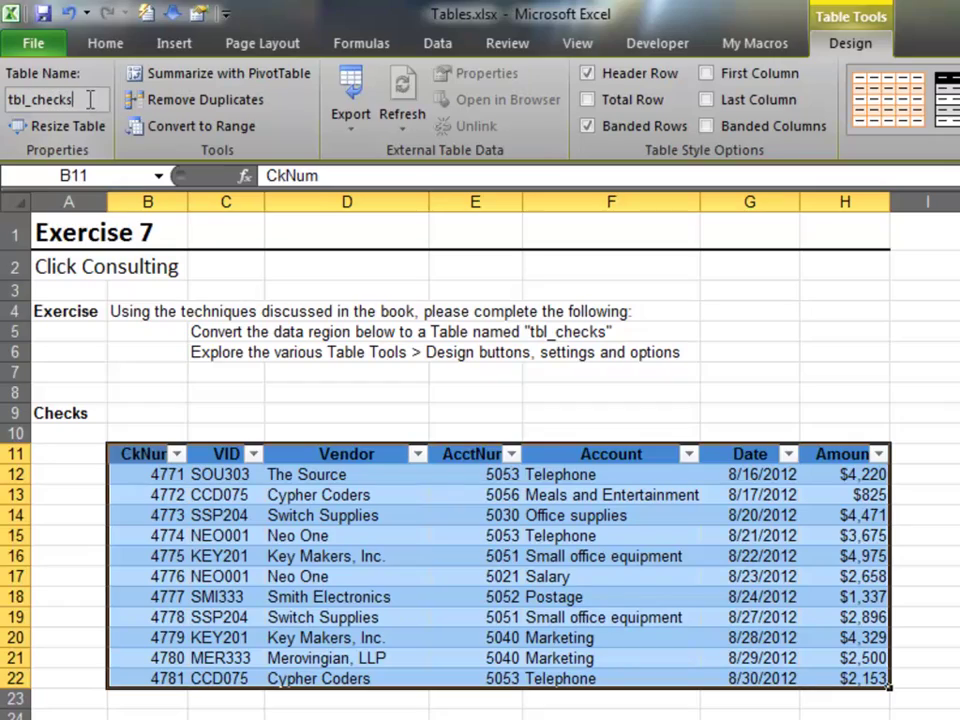
{"action": "left_click", "coordinate": [420, 495]}
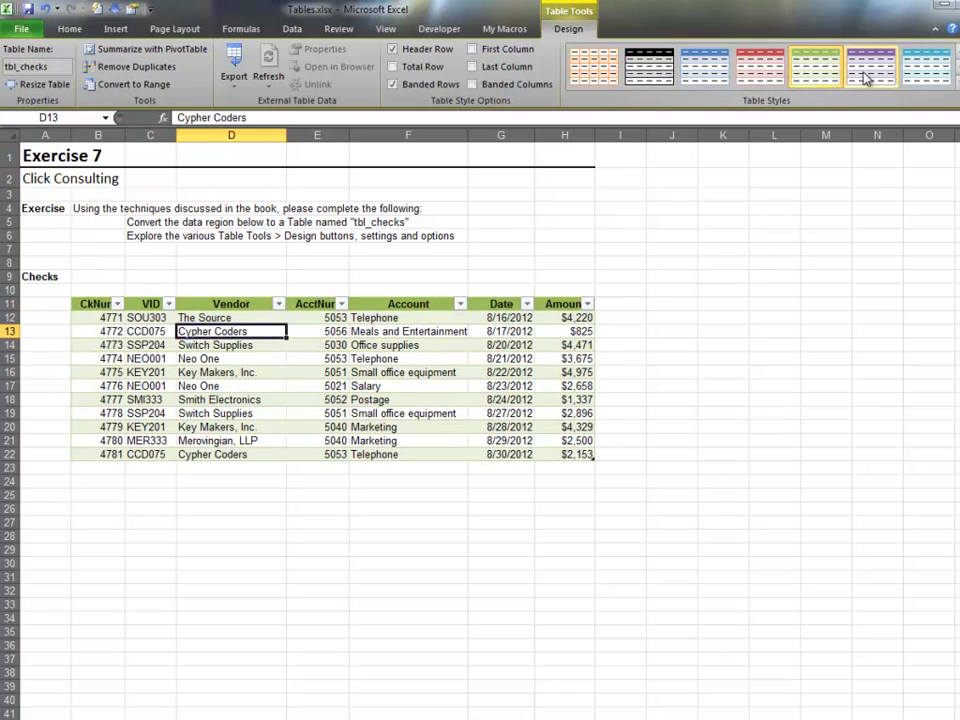
Apply a green Medium style to tbl_checks, leave first/last column emphasis off, and enable banded columns
{"action": "left_click", "coordinate": [949, 90]}
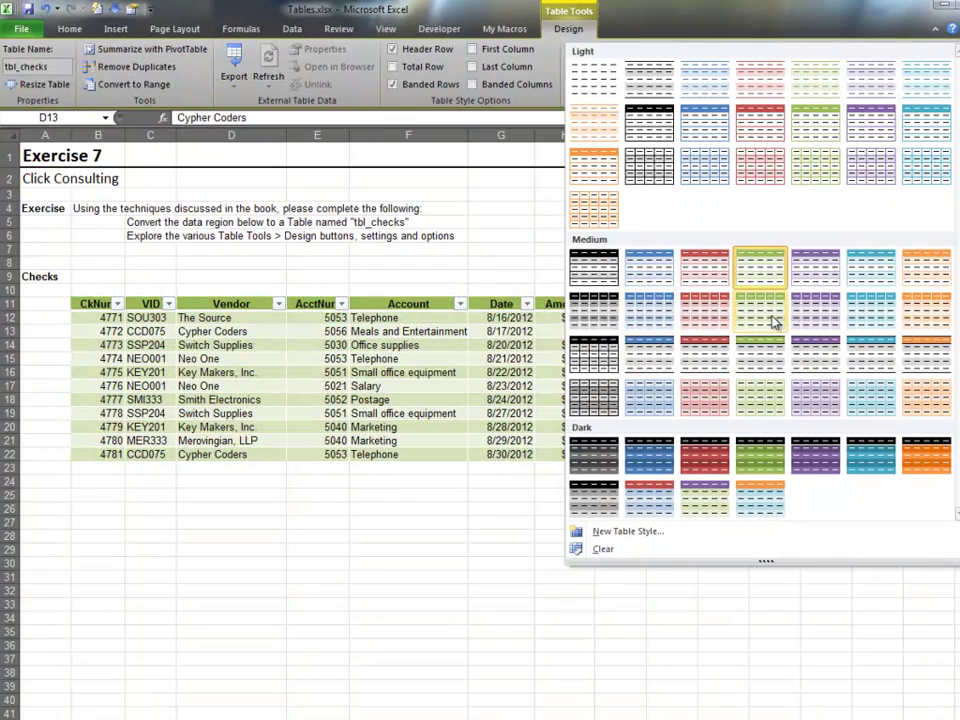
{"action": "left_click", "coordinate": [772, 320]}
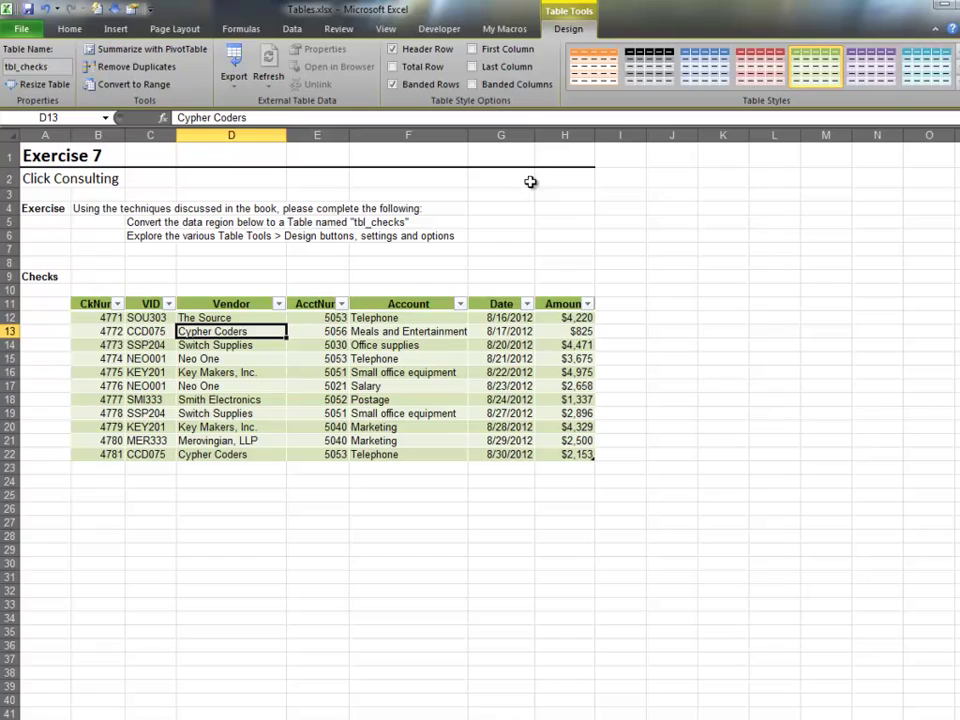
{"action": "left_click", "coordinate": [510, 50]}
{"action": "left_click", "coordinate": [510, 50]}
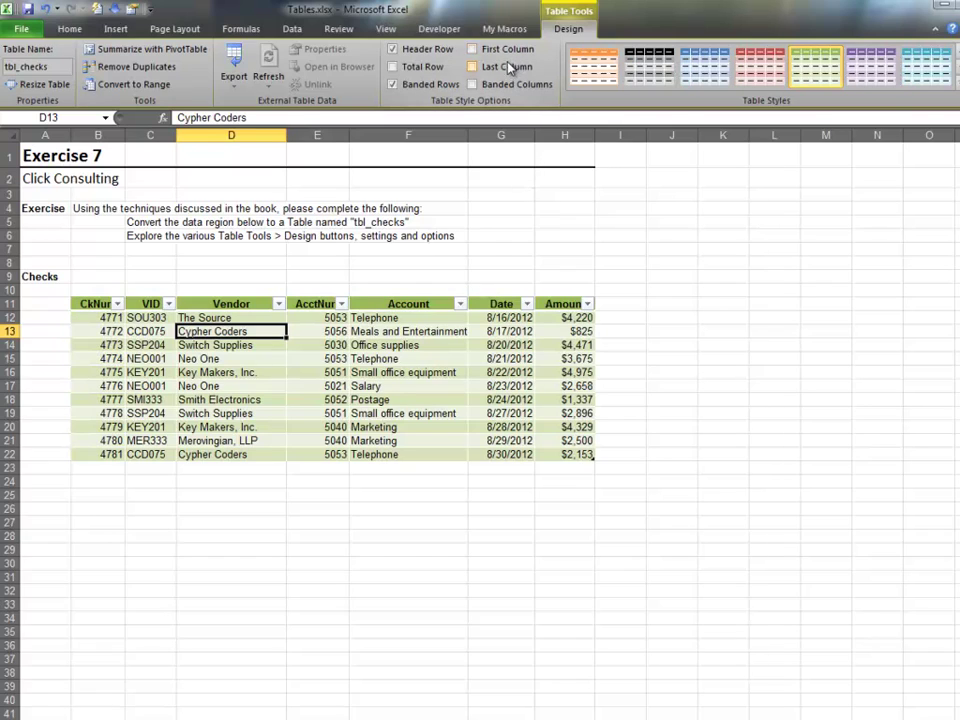
{"action": "left_click", "coordinate": [507, 67]}
{"action": "left_click", "coordinate": [507, 67]}
{"action": "left_click", "coordinate": [505, 86]}
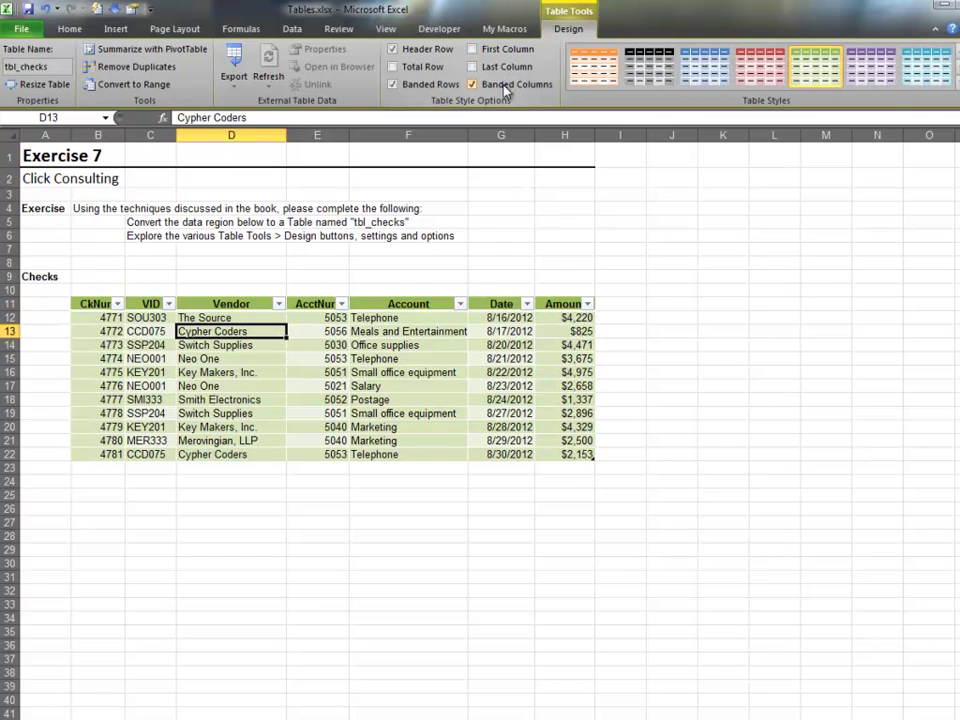